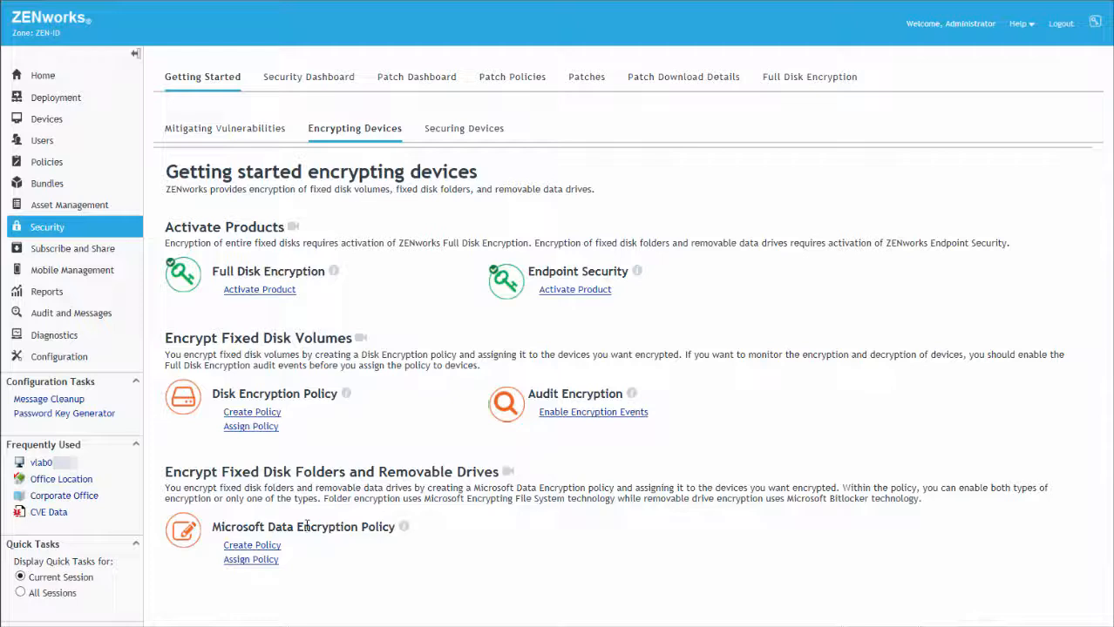
Create a Windows Microsoft Data Encryption Policy named 'Data Encryption' in /Policies.
click(252, 547)
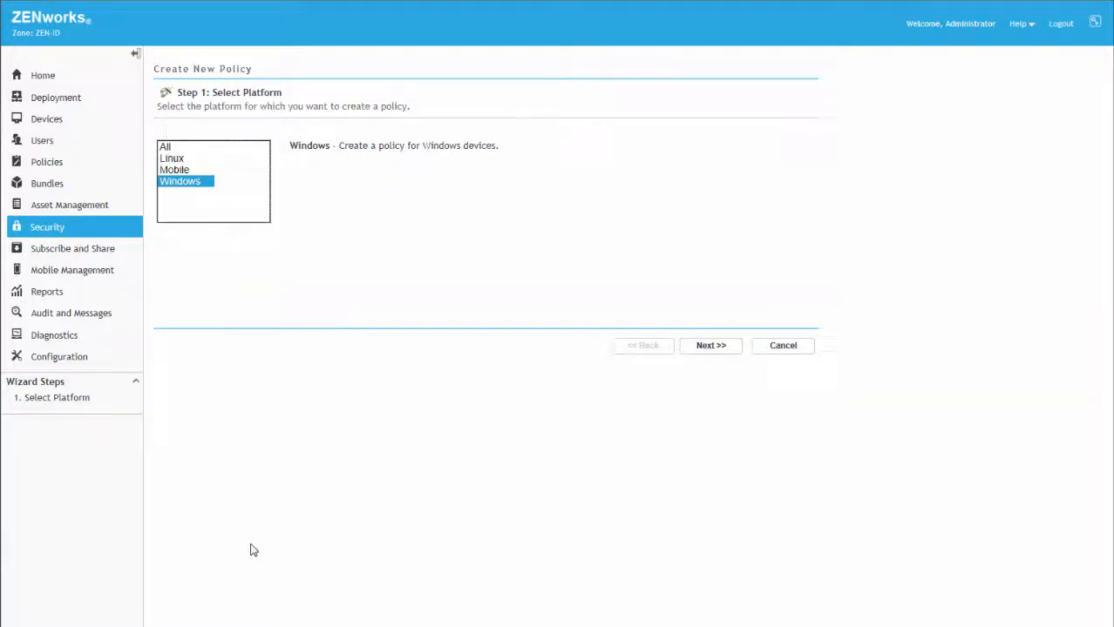
click(710, 346)
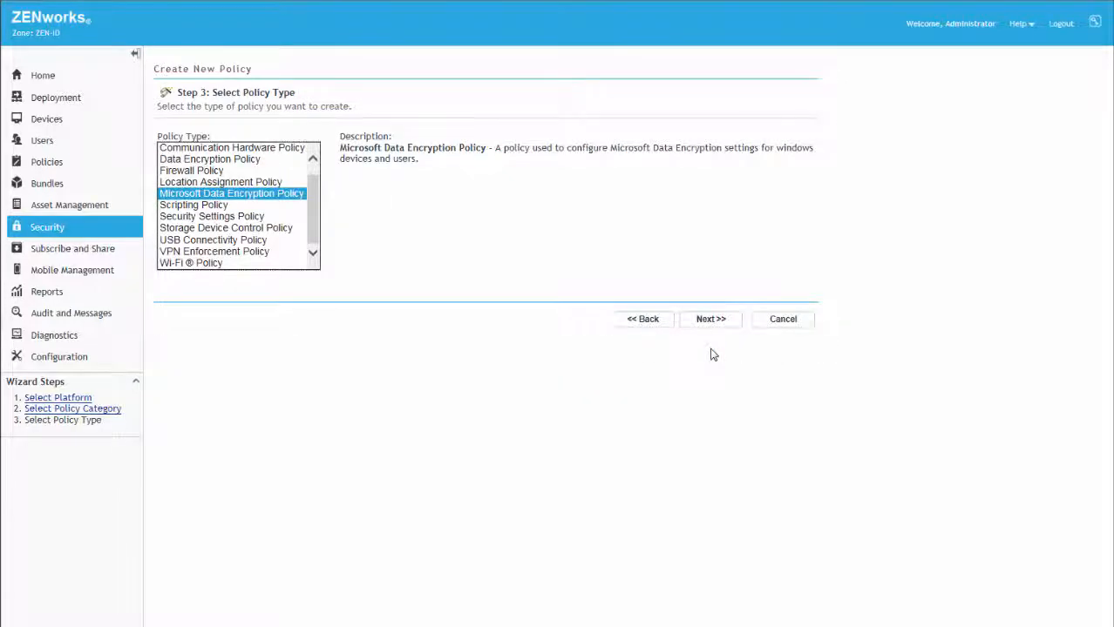
click(710, 319)
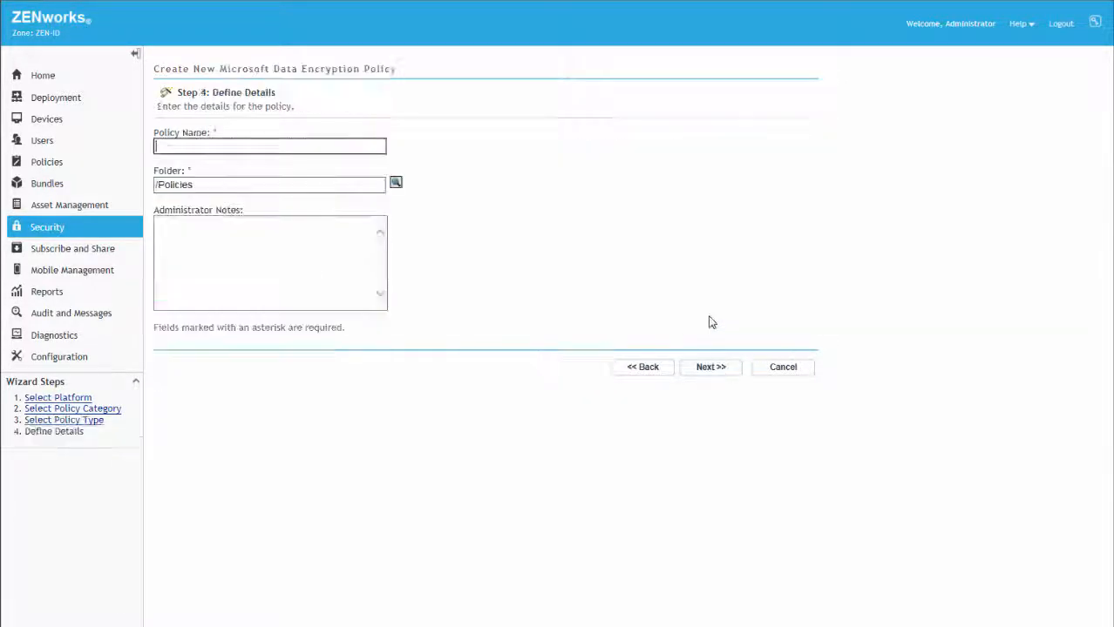
text(Data Encryption)
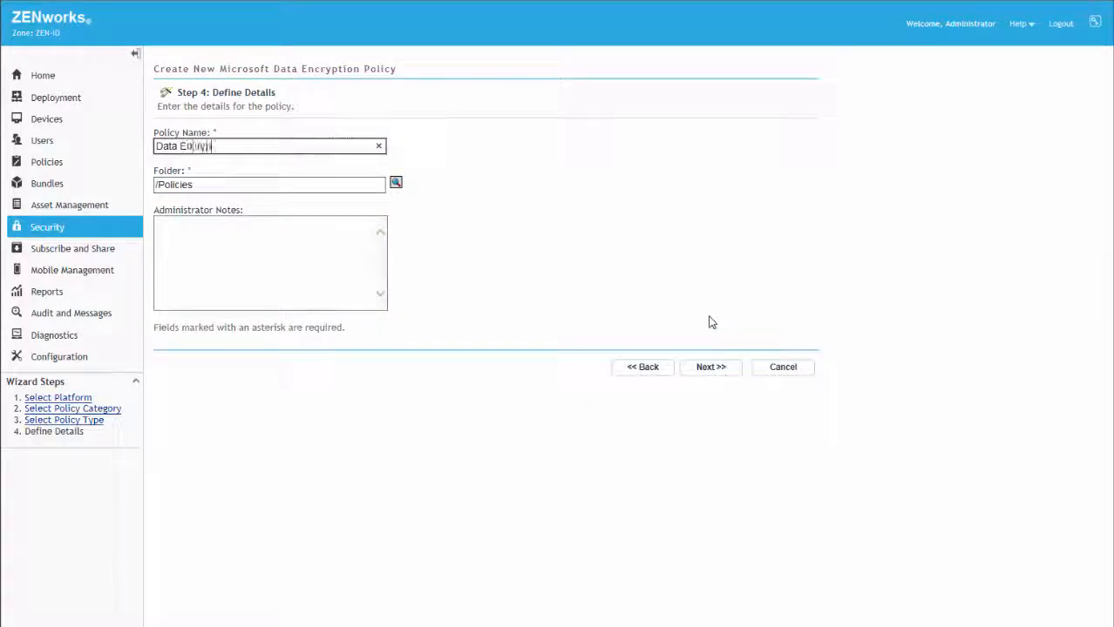
click(710, 370)
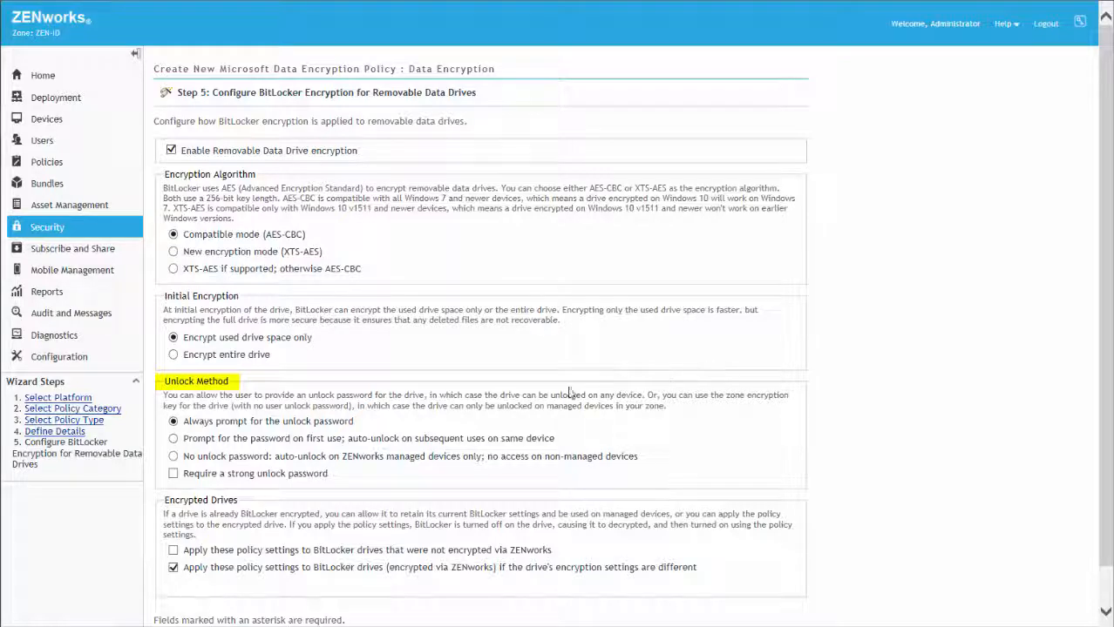
Turn on 'Require a strong unlock password' for removable drives and proceed to fixed-disk folder encryption.
click(174, 478)
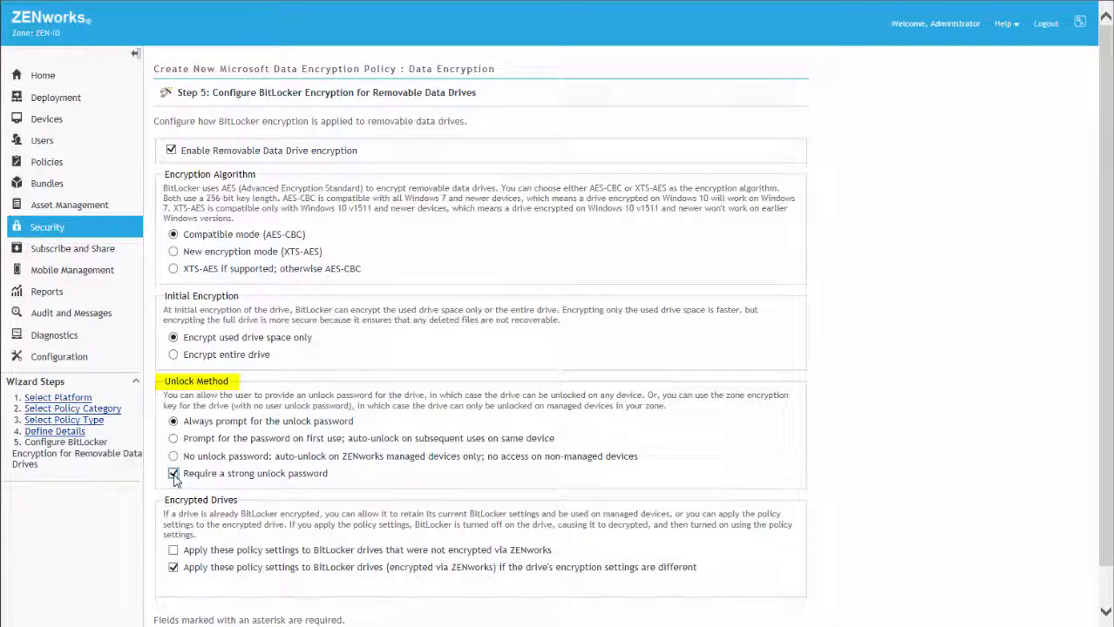
scroll(175, 477, down, 1)
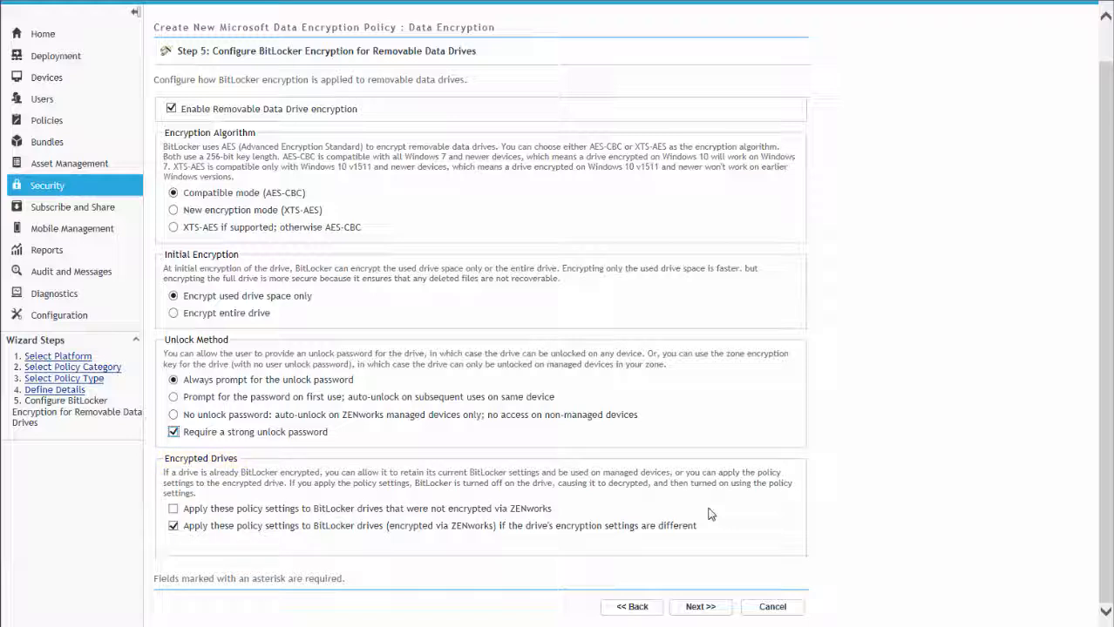
click(701, 607)
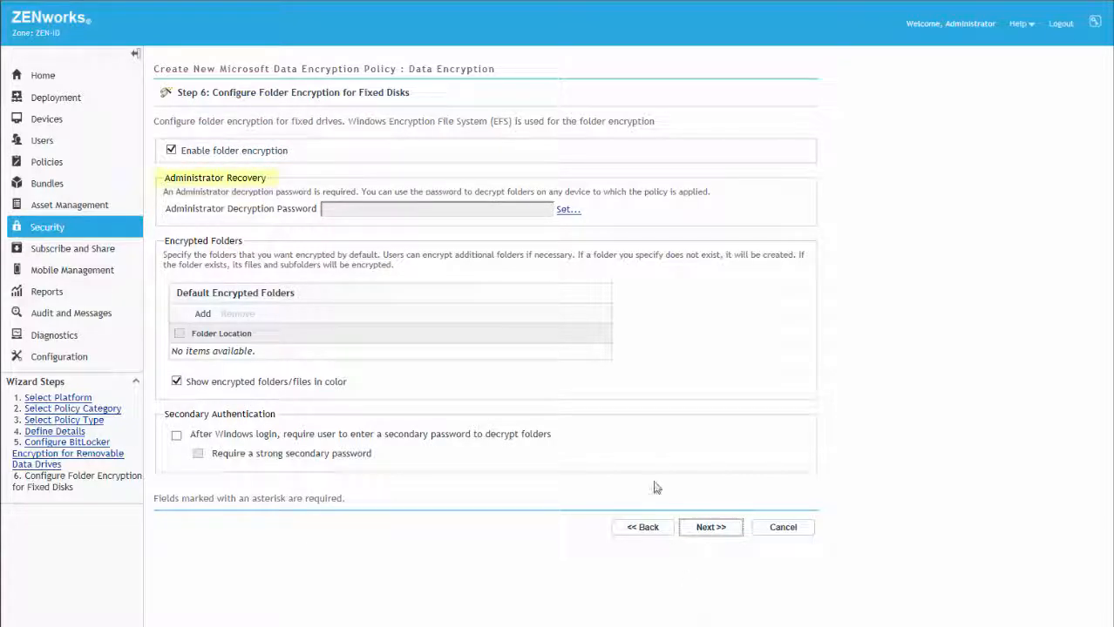
Enter and confirm the administrator decryption password for recovering encrypted folders.
click(567, 211)
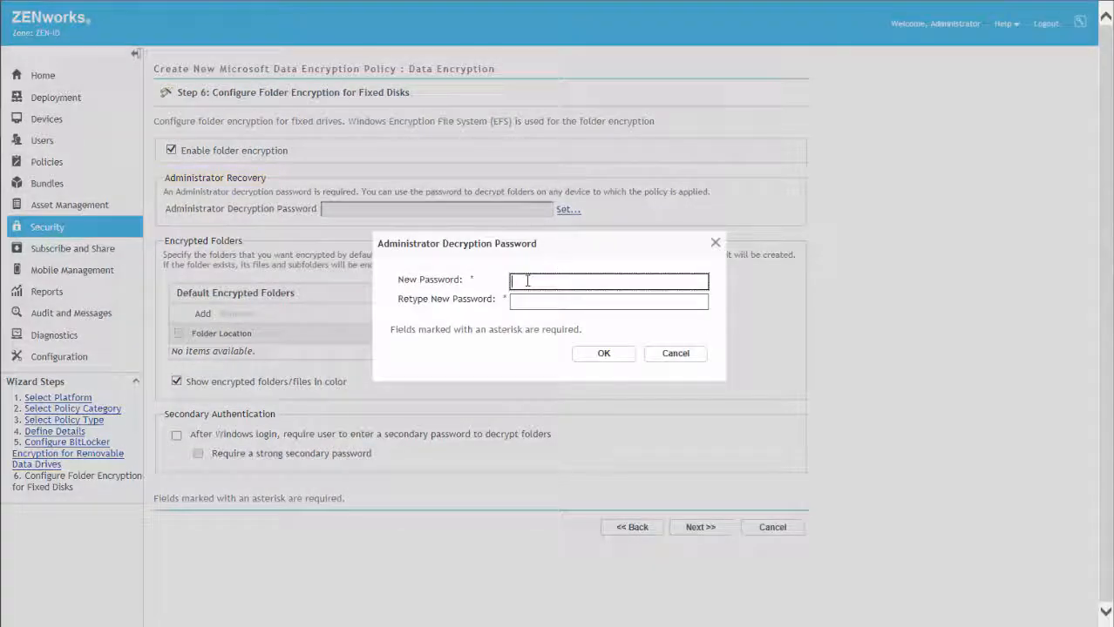
text(novell)
key(Tab)
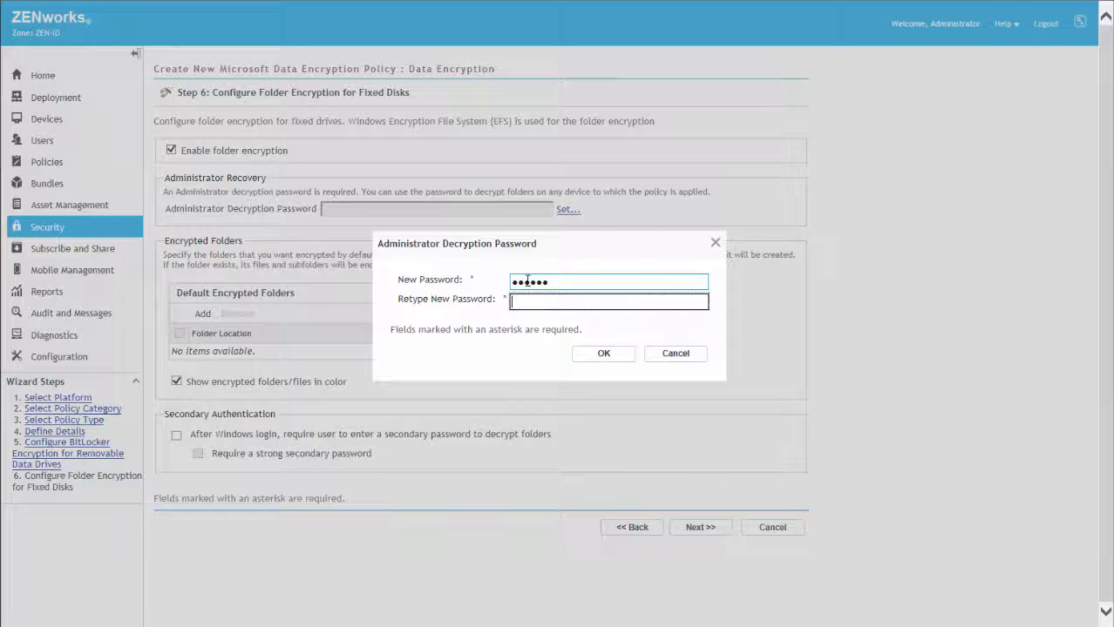
text(novell)
click(601, 354)
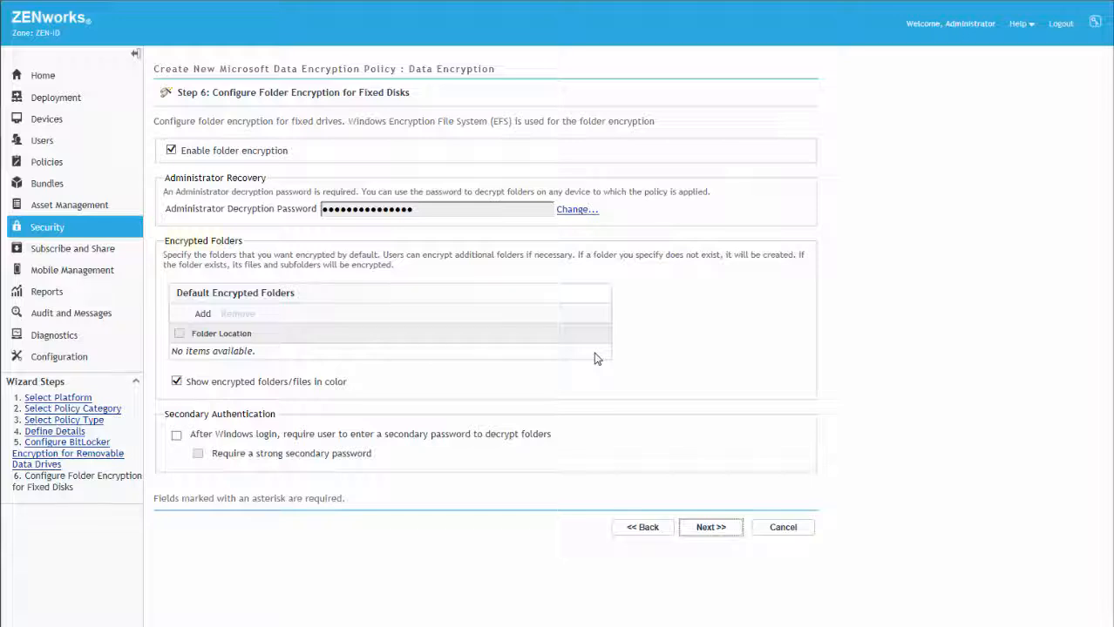
Add C:\%USERPROFILE%\Documents to the Default Encrypted Folders list.
click(202, 316)
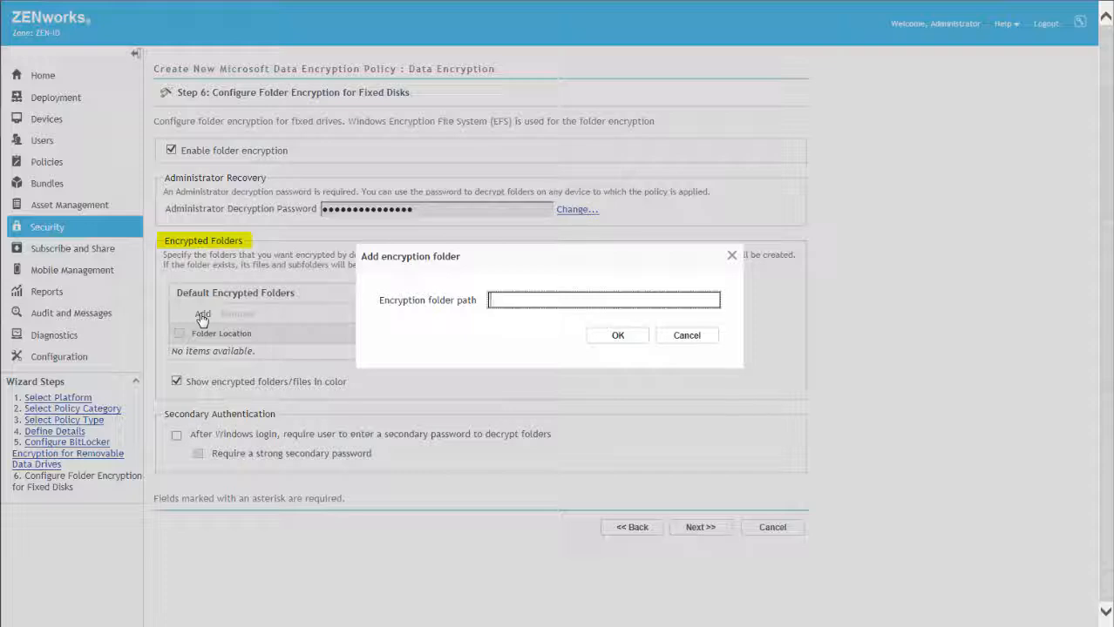
text(C:\%USERPROFILE%\Documents)
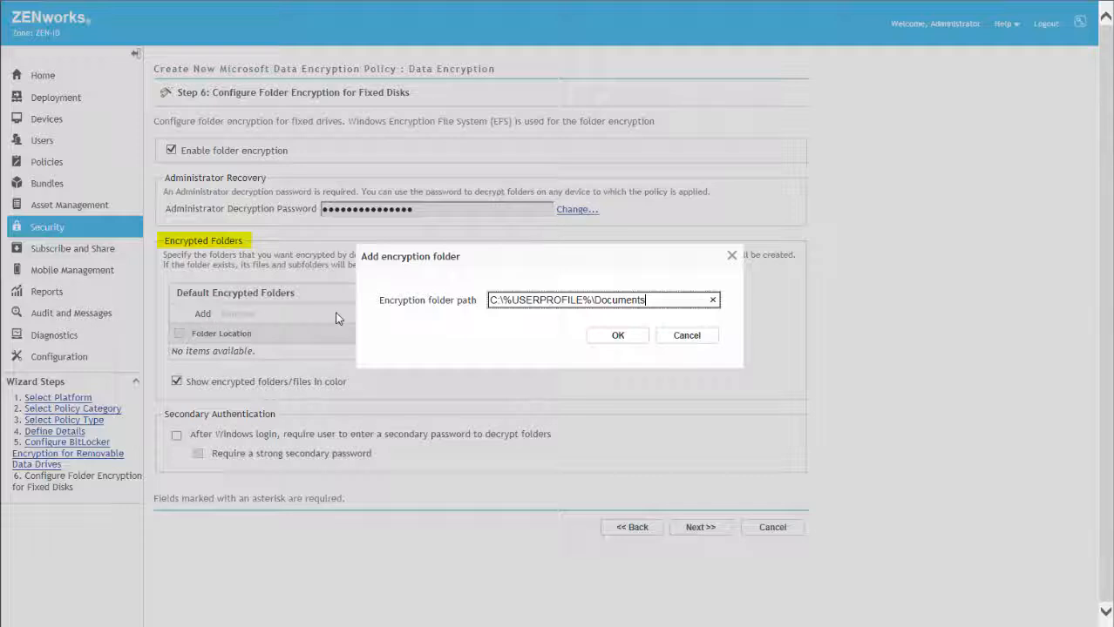
click(616, 338)
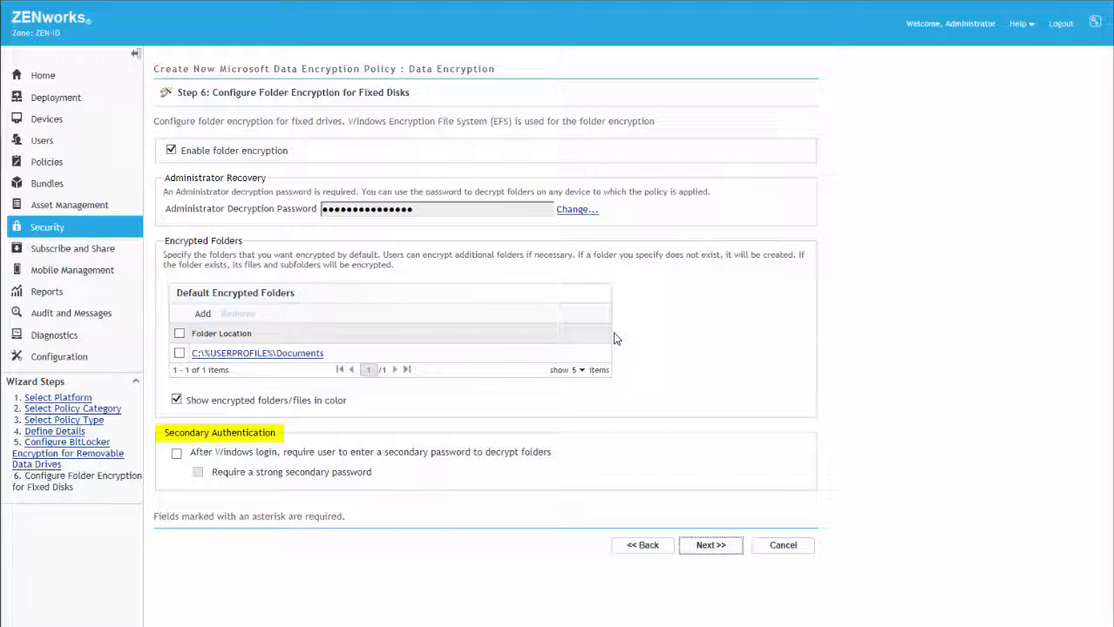
Require a strong secondary password after Windows login and finish the policy from the Summary page.
click(177, 454)
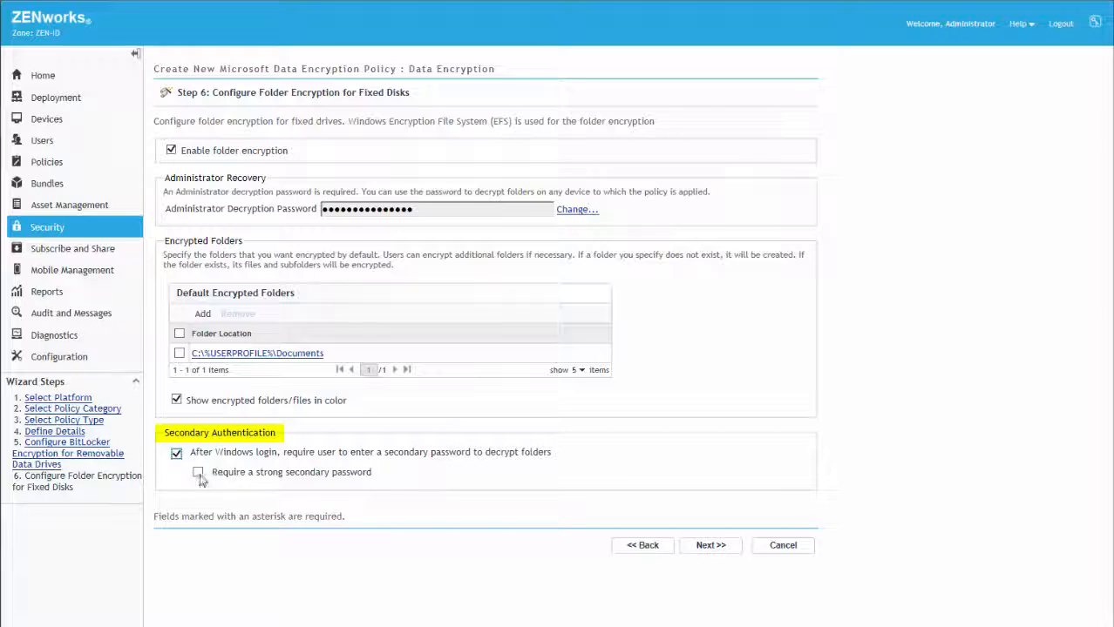
click(199, 475)
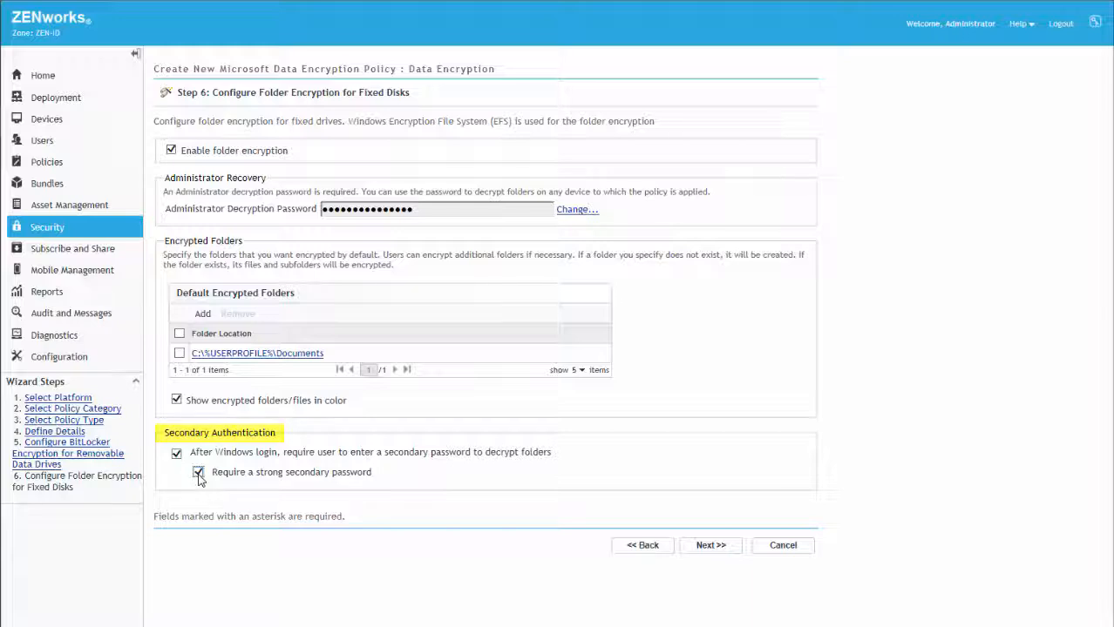
click(722, 548)
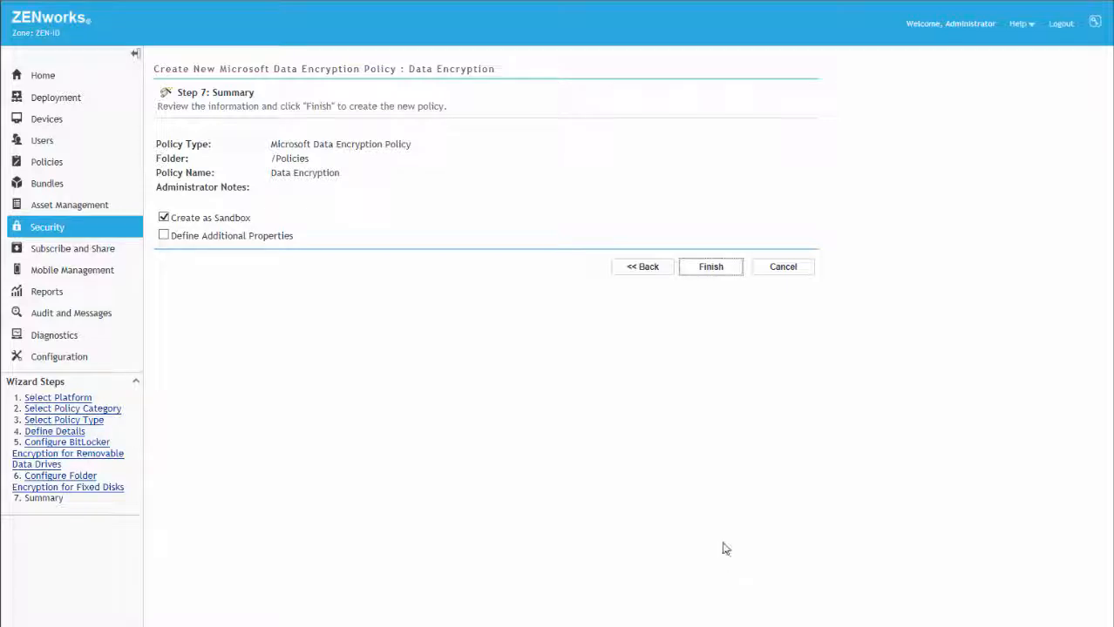
click(715, 269)
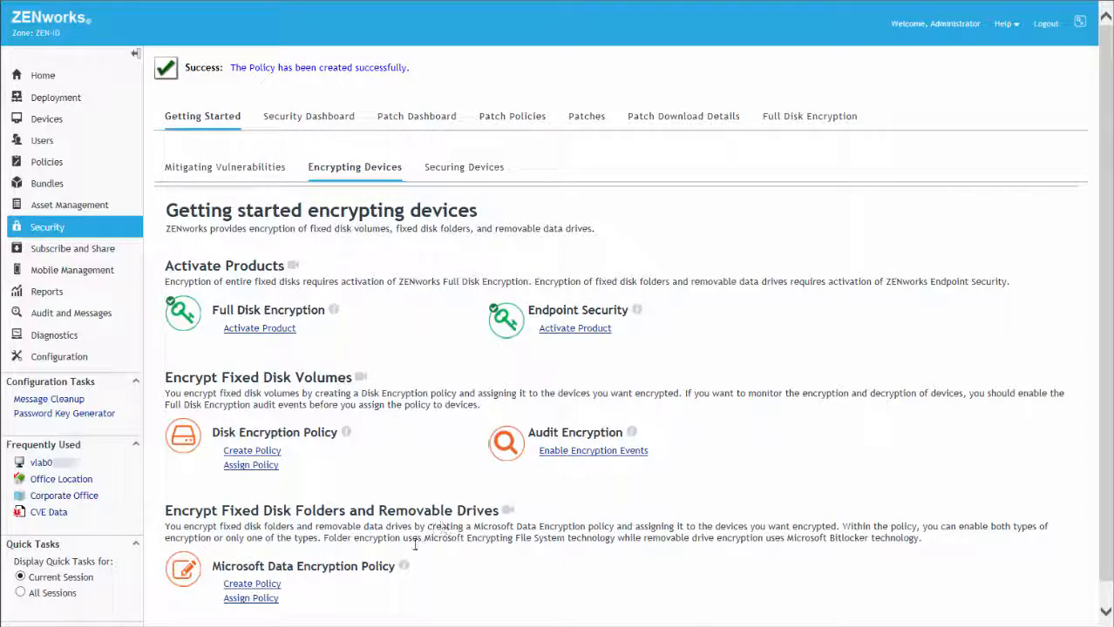
Start a policy assignment and select the lab workstation from the Workstations folder.
click(254, 601)
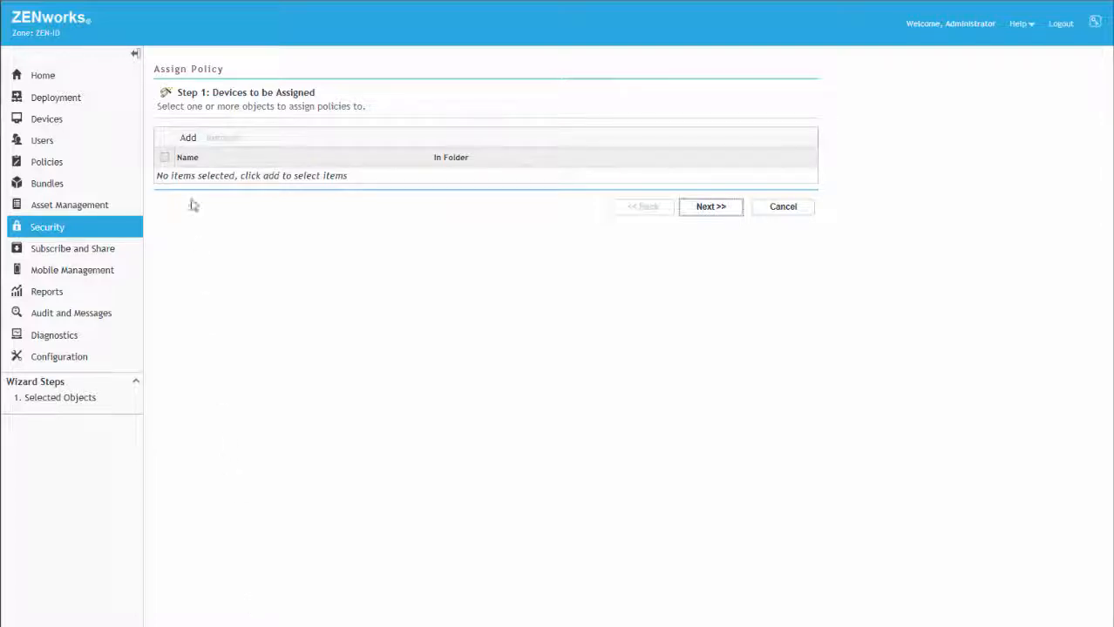
click(187, 141)
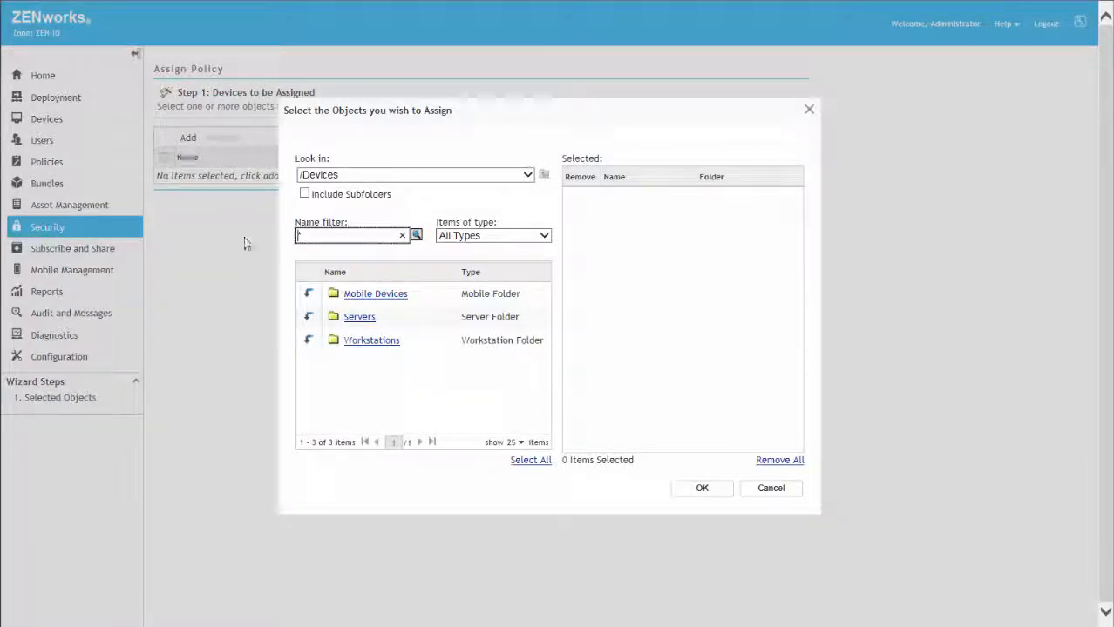
click(309, 341)
click(428, 450)
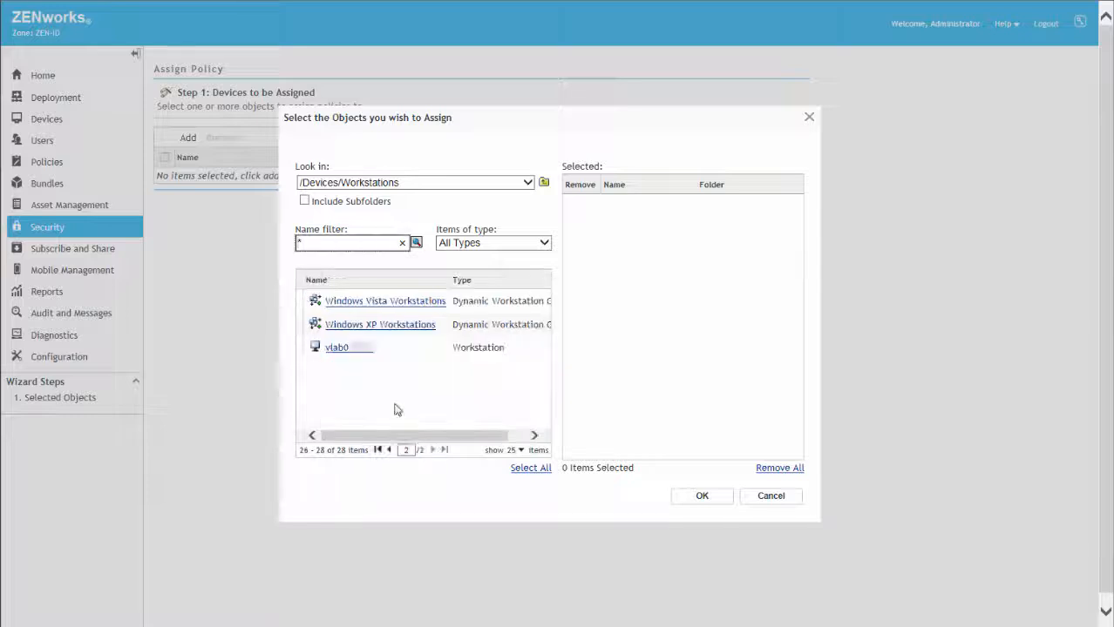
click(344, 348)
click(701, 497)
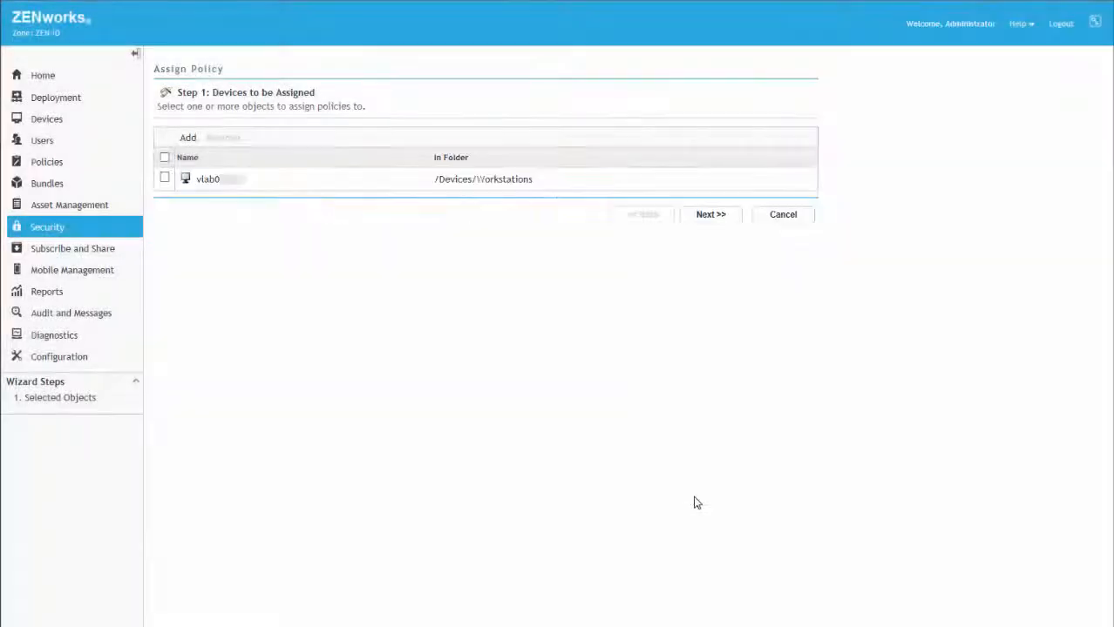
Choose the Data Encryption policy as the policy to assign.
click(709, 215)
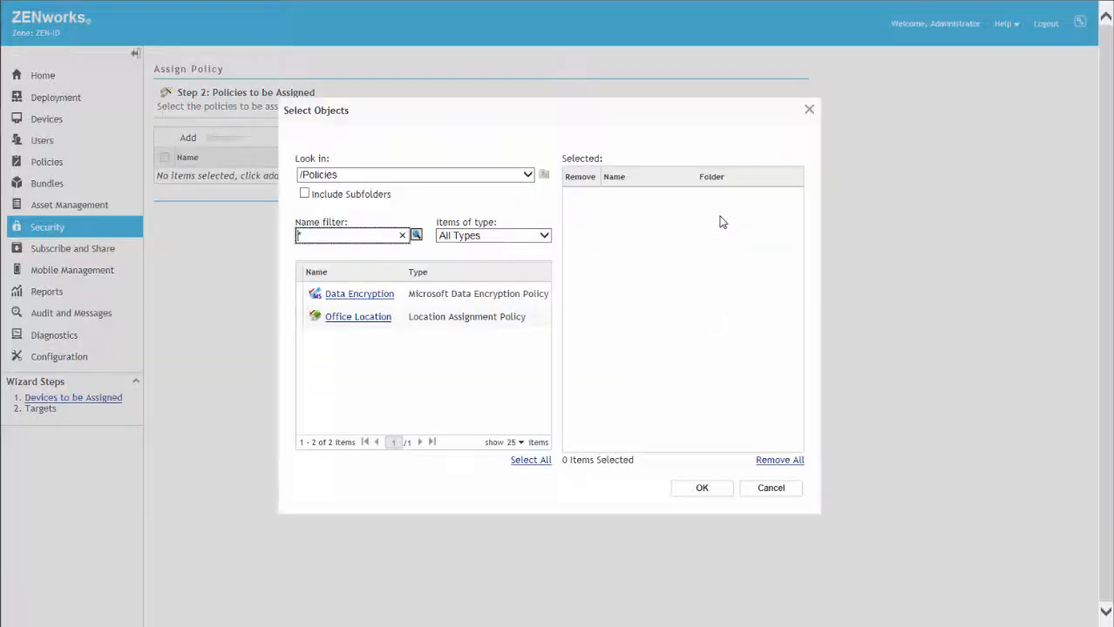
click(357, 296)
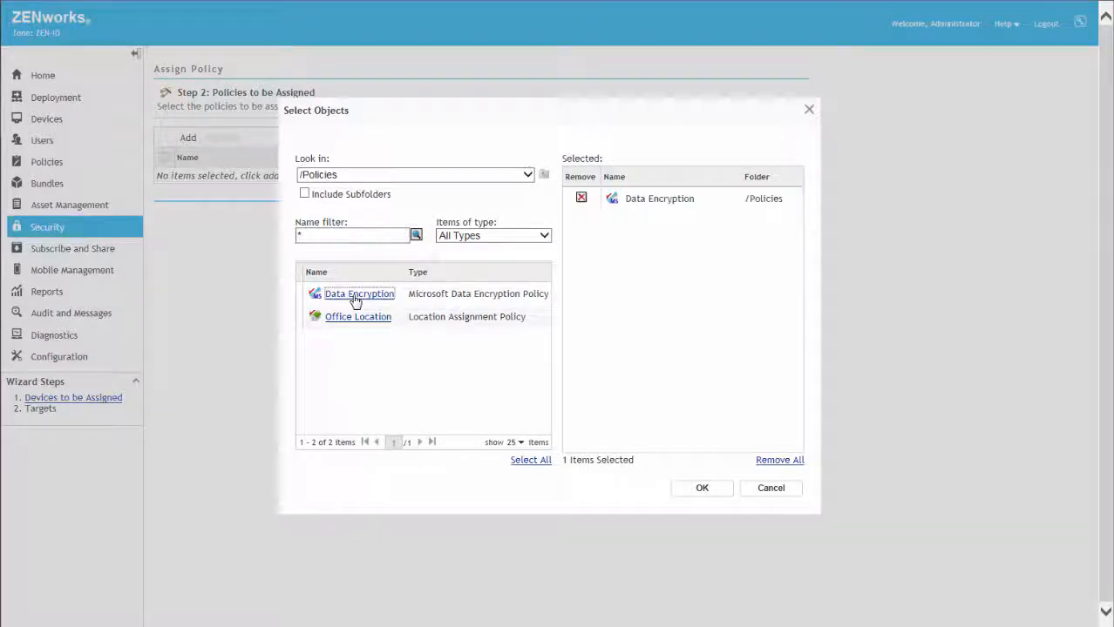
click(697, 492)
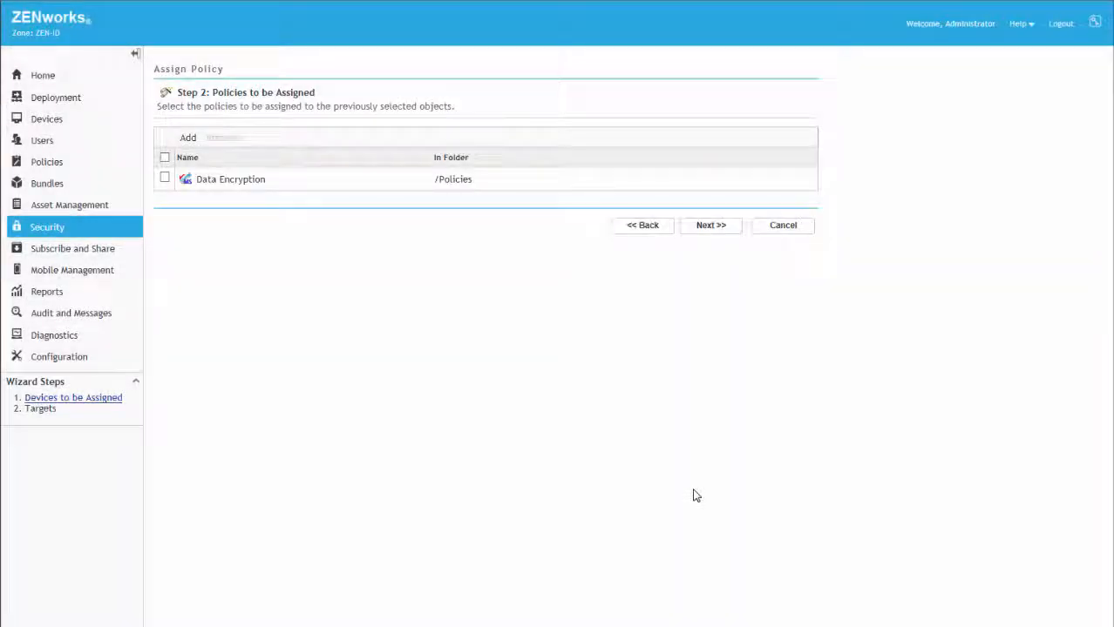
click(711, 226)
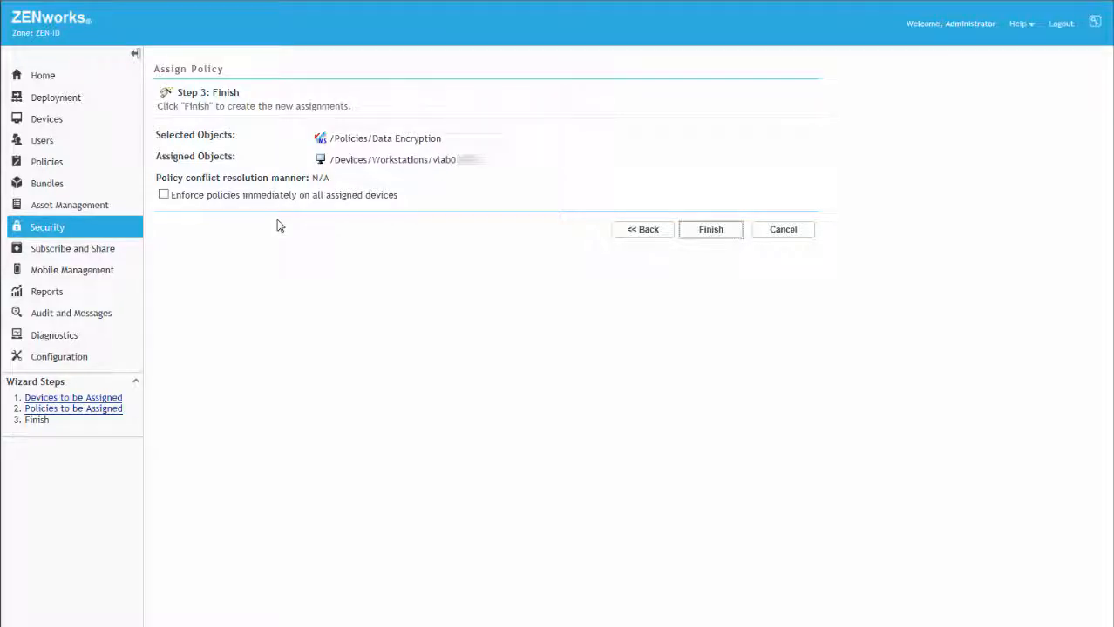
Enforce the assignment immediately, complete it, and go to the Policies list.
click(165, 195)
click(710, 234)
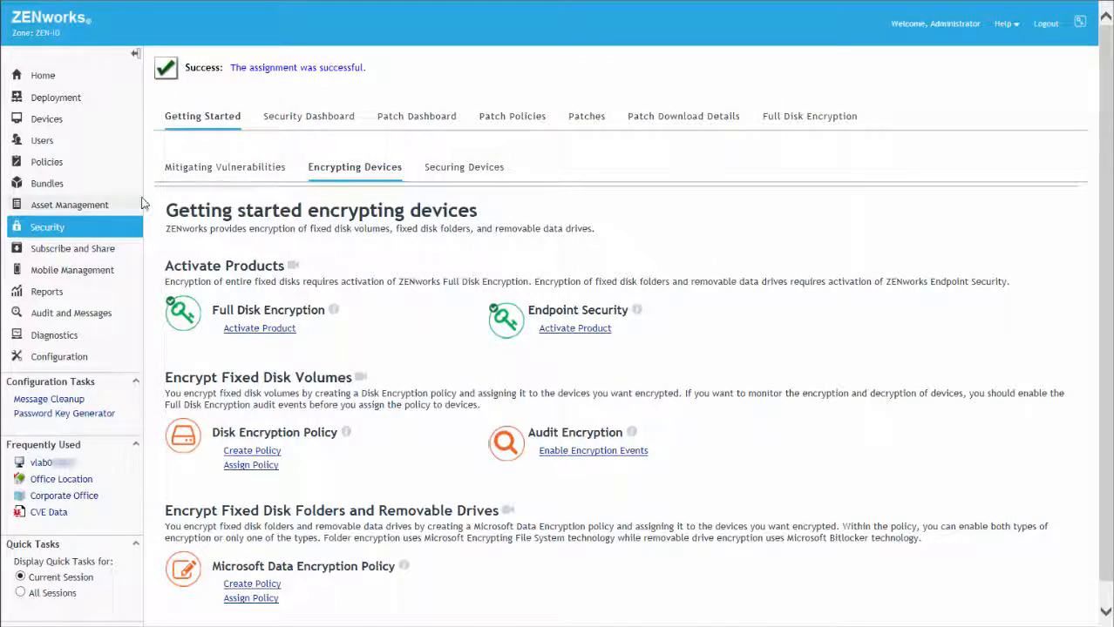
click(48, 163)
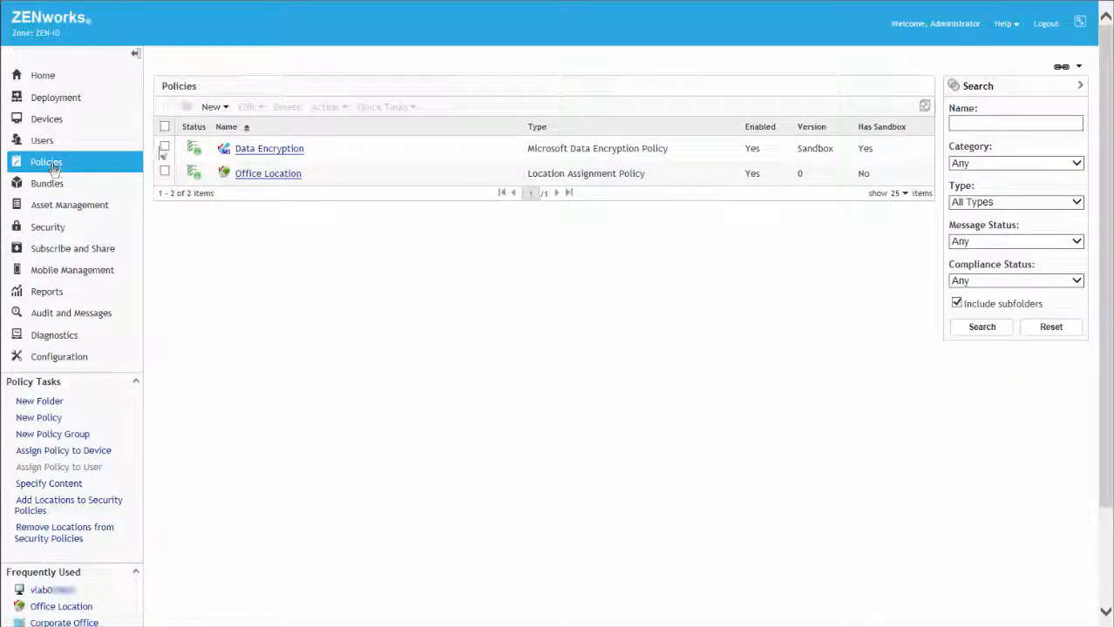
Publish the Data Encryption policy via Action > Publish Policy(s).
click(165, 148)
click(346, 110)
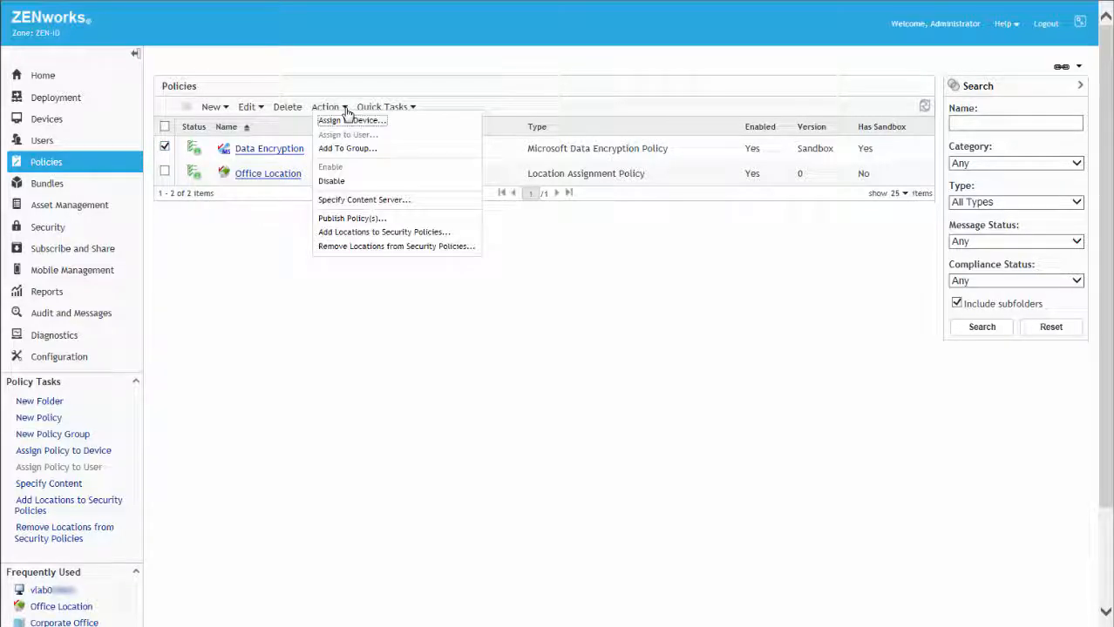
click(372, 218)
click(716, 384)
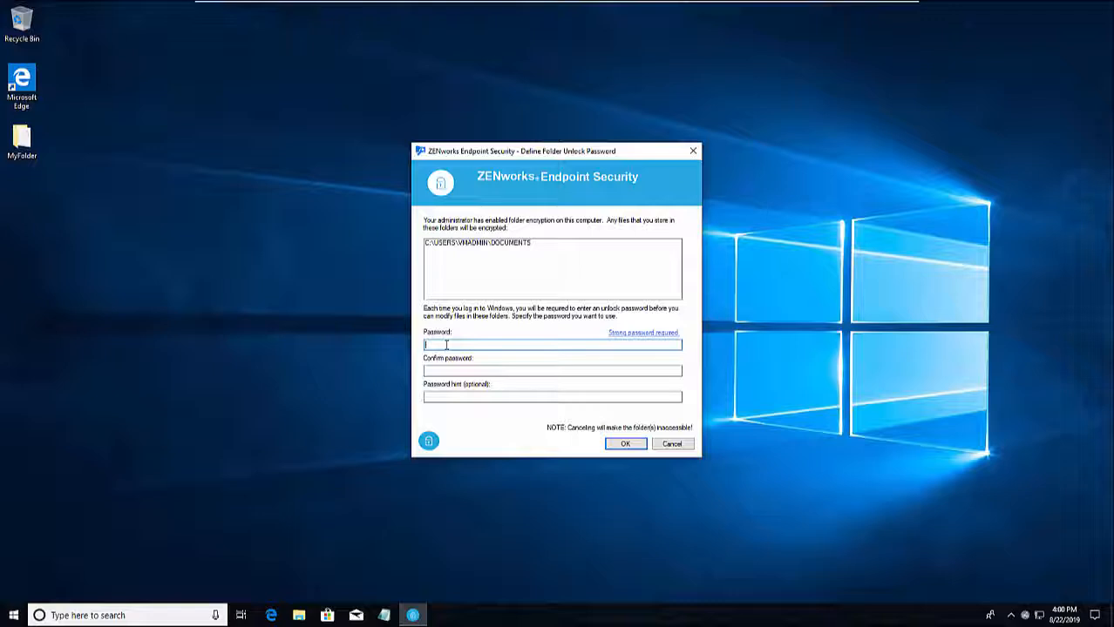
Set and confirm the Documents folder unlock password with hint 'Work'.
text(********)
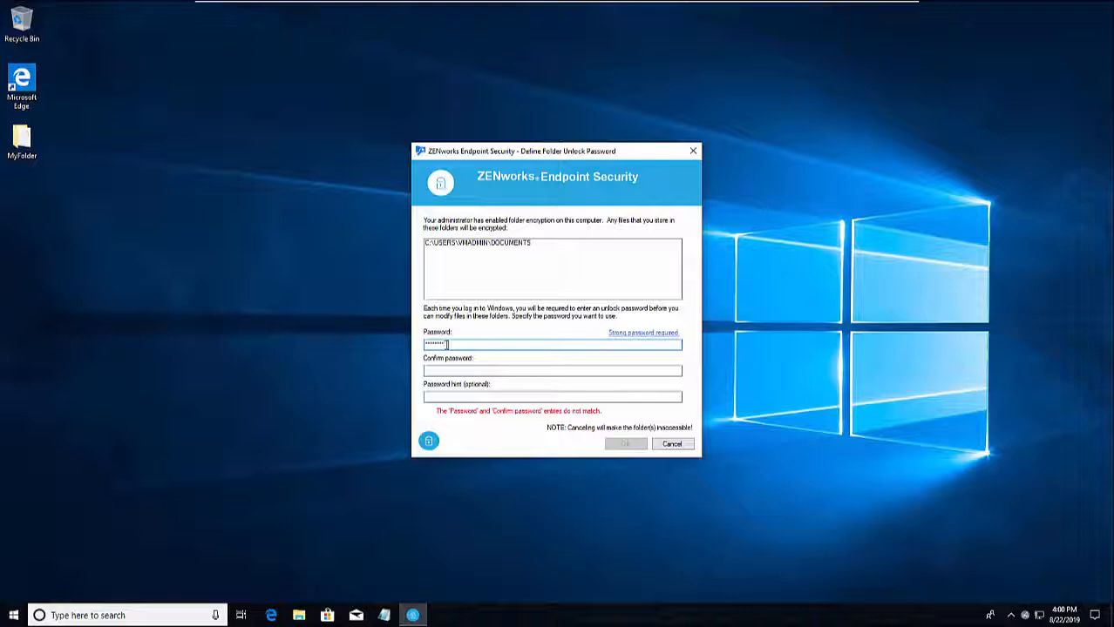
key(Tab)
text(********)
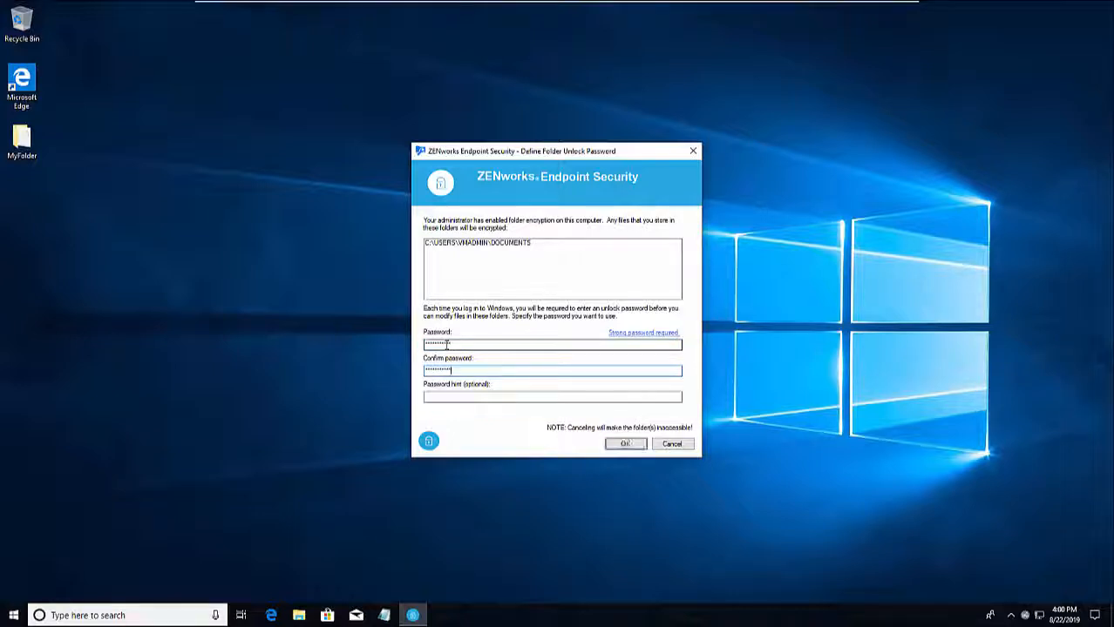
click(441, 397)
text(Work)
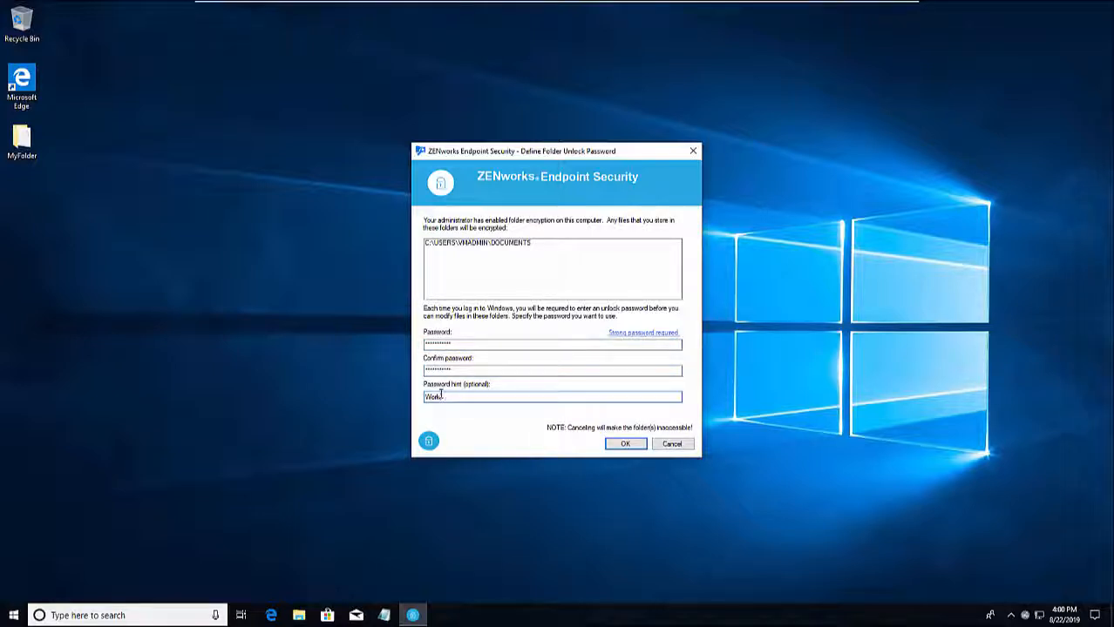
click(633, 443)
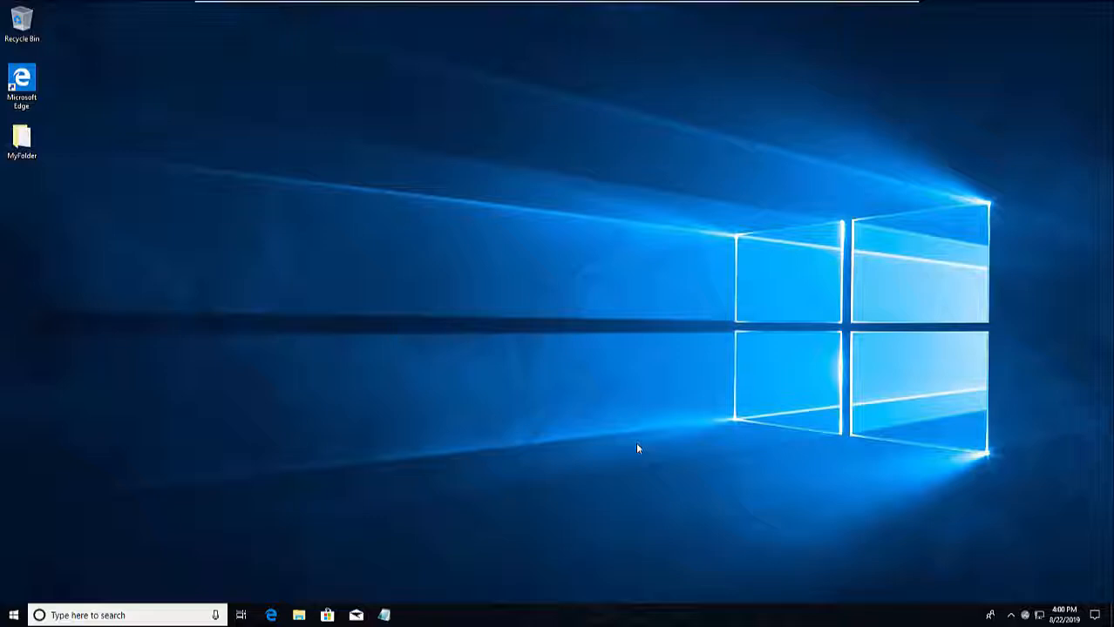
In File Explorer, browse Documents > TestFolder, then go to C:\Temp.
click(299, 616)
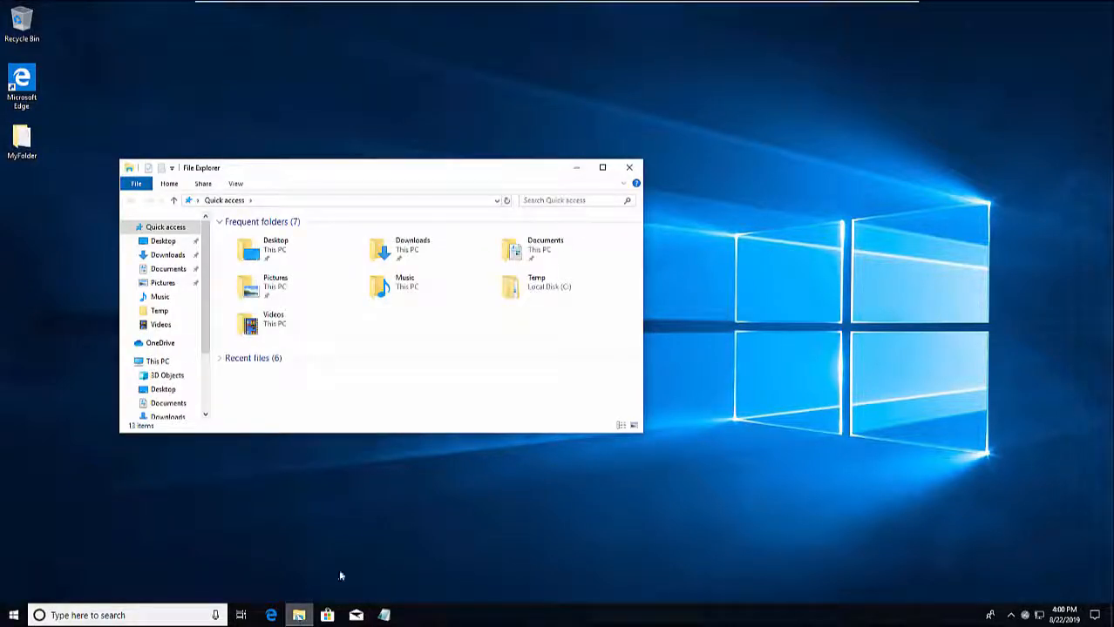
double_click(527, 249)
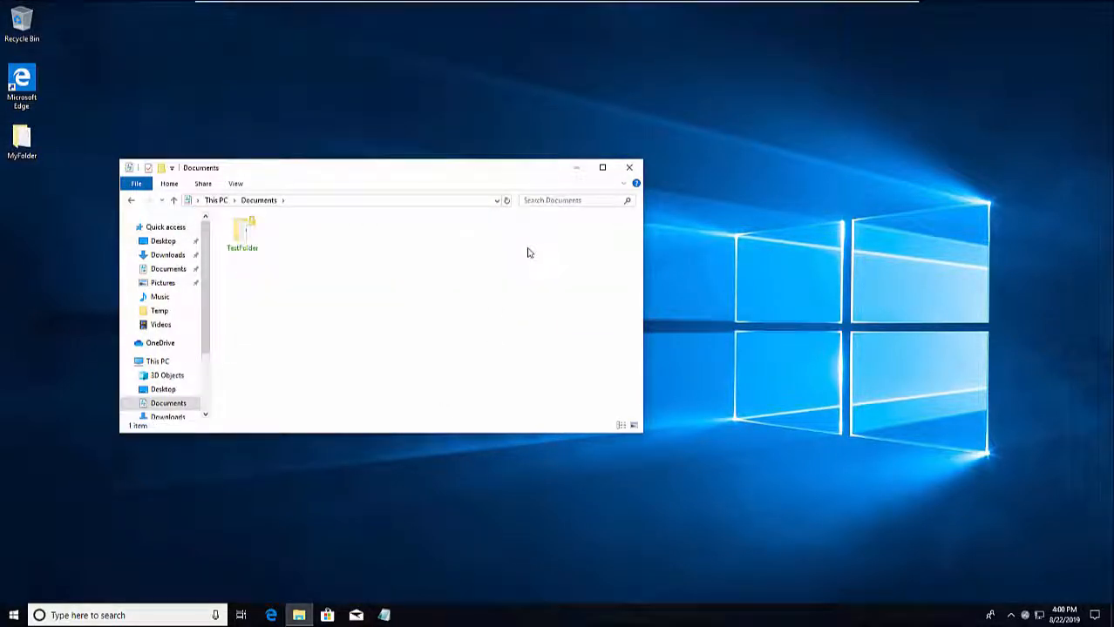
double_click(253, 235)
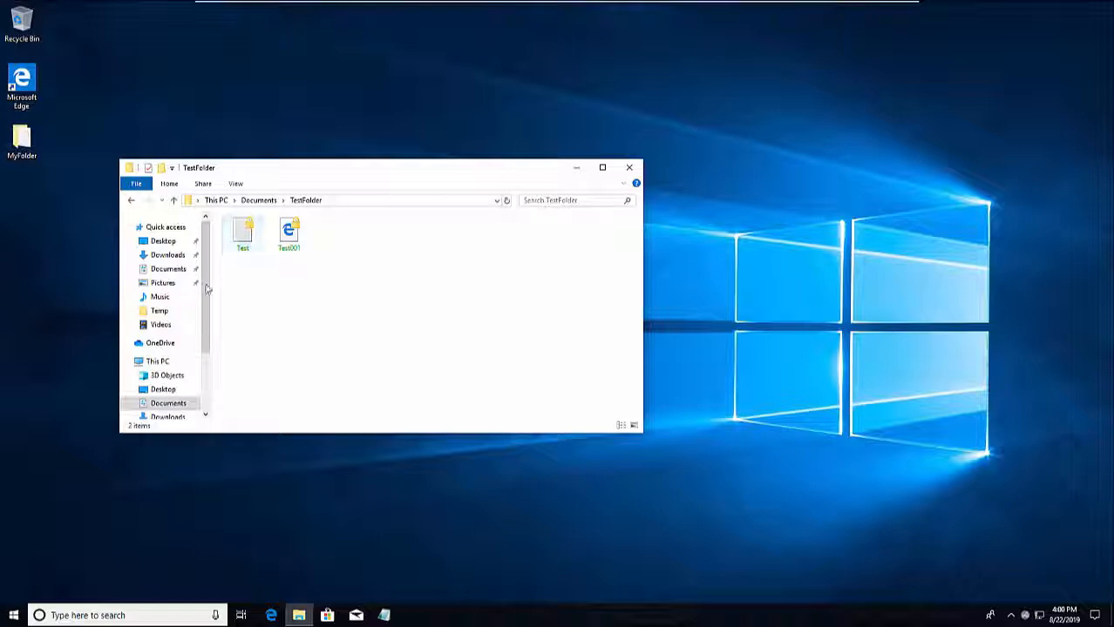
click(167, 312)
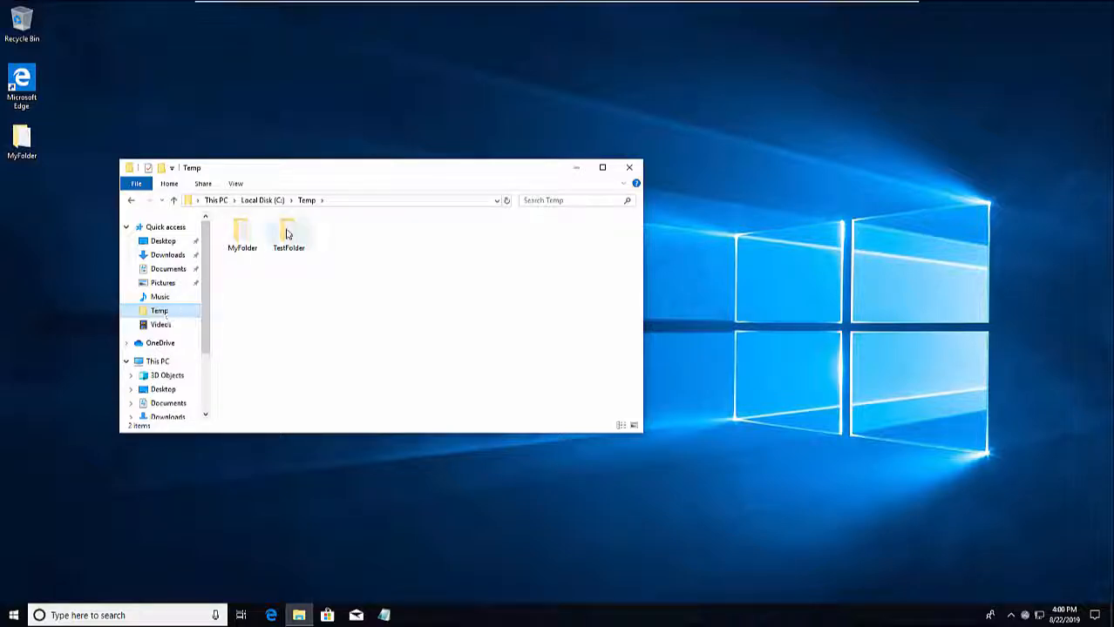
Encrypt TestFolder and all its contents with ZENworks folder encryption.
right_click(288, 234)
mouse_move(340, 277)
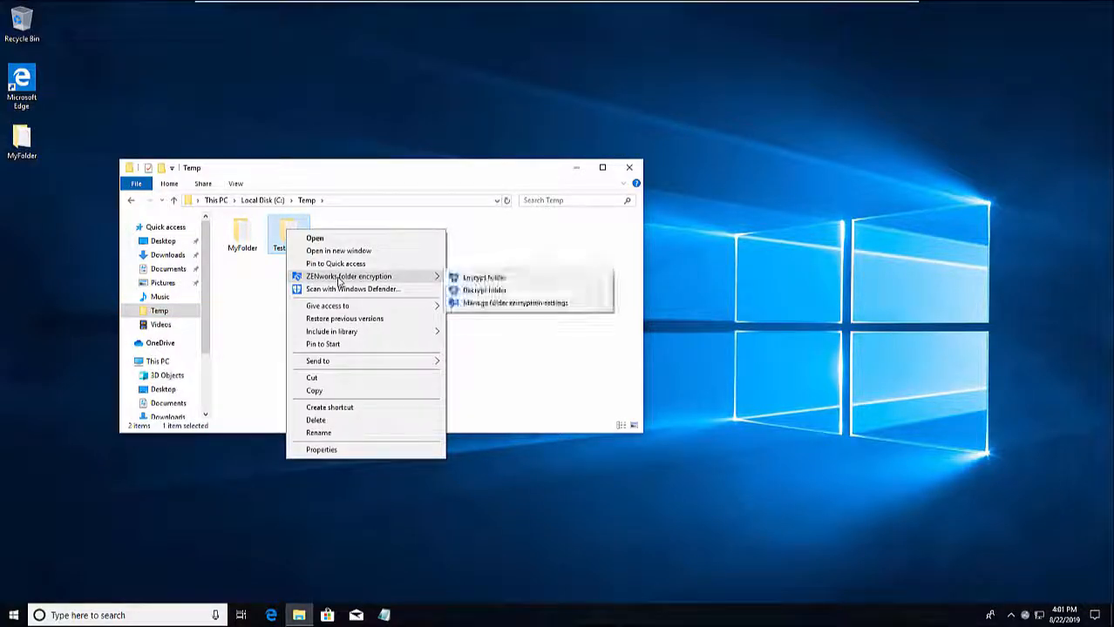
click(463, 279)
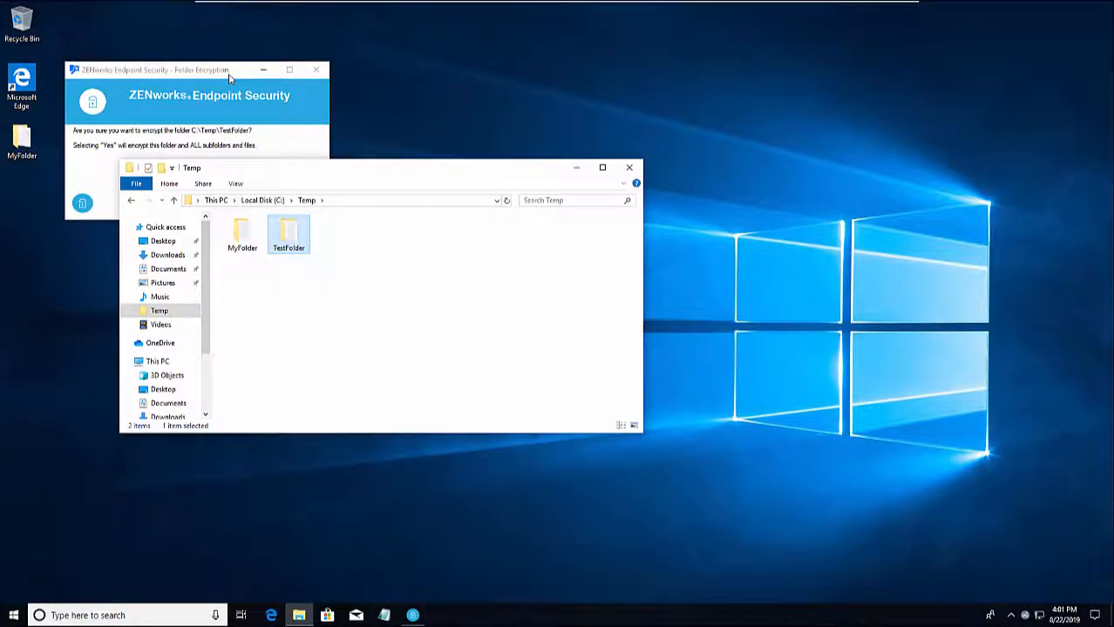
click(229, 75)
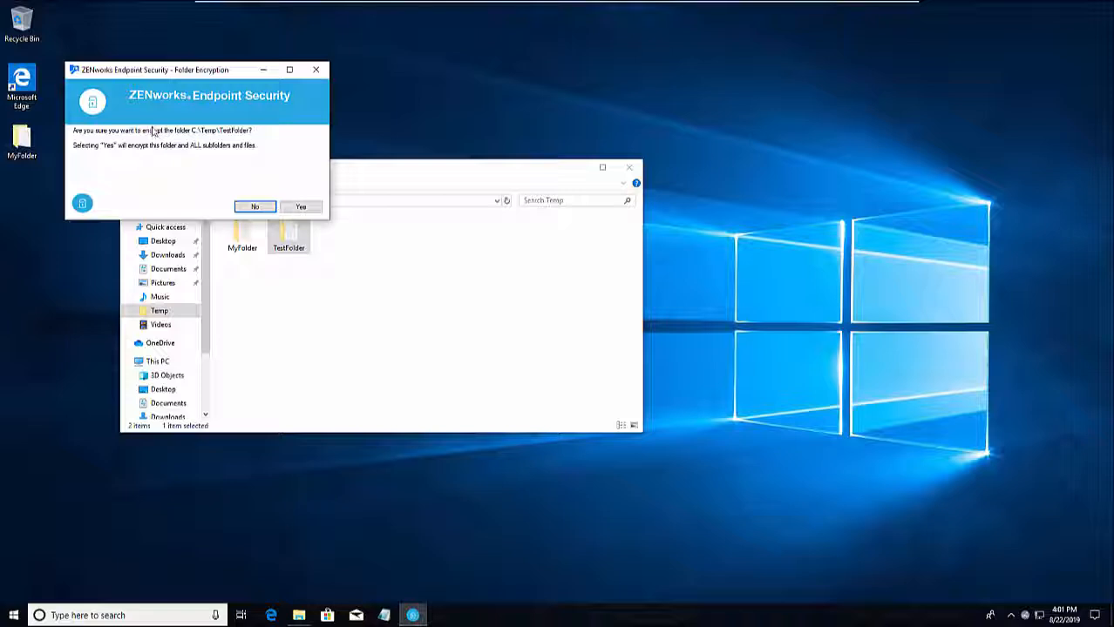
click(299, 208)
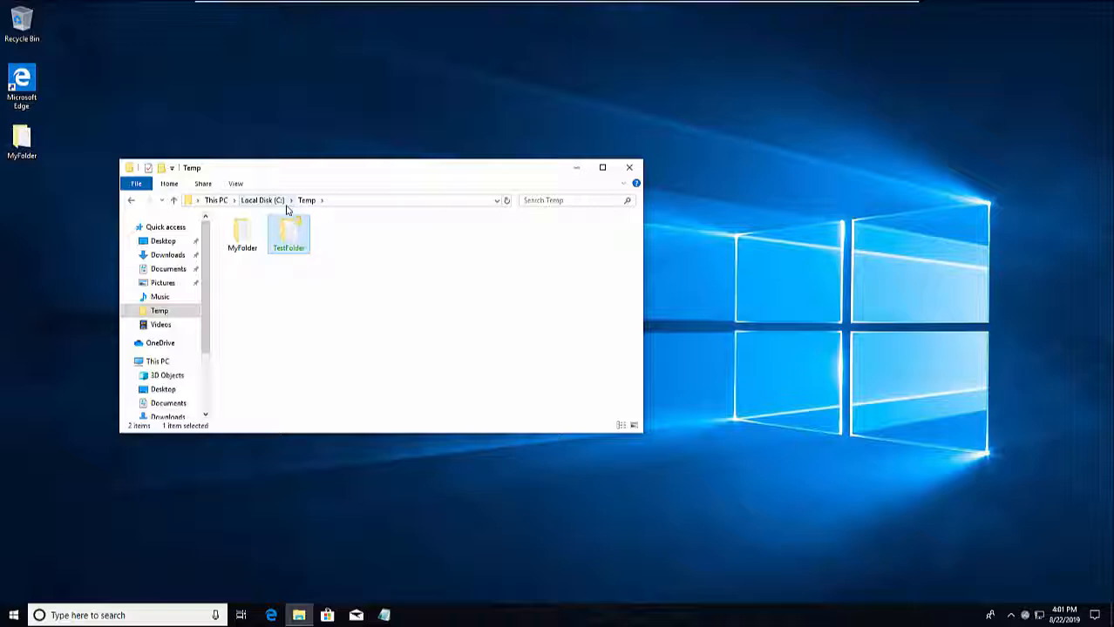
Open TestFolder and display its files as extra large icons.
double_click(292, 239)
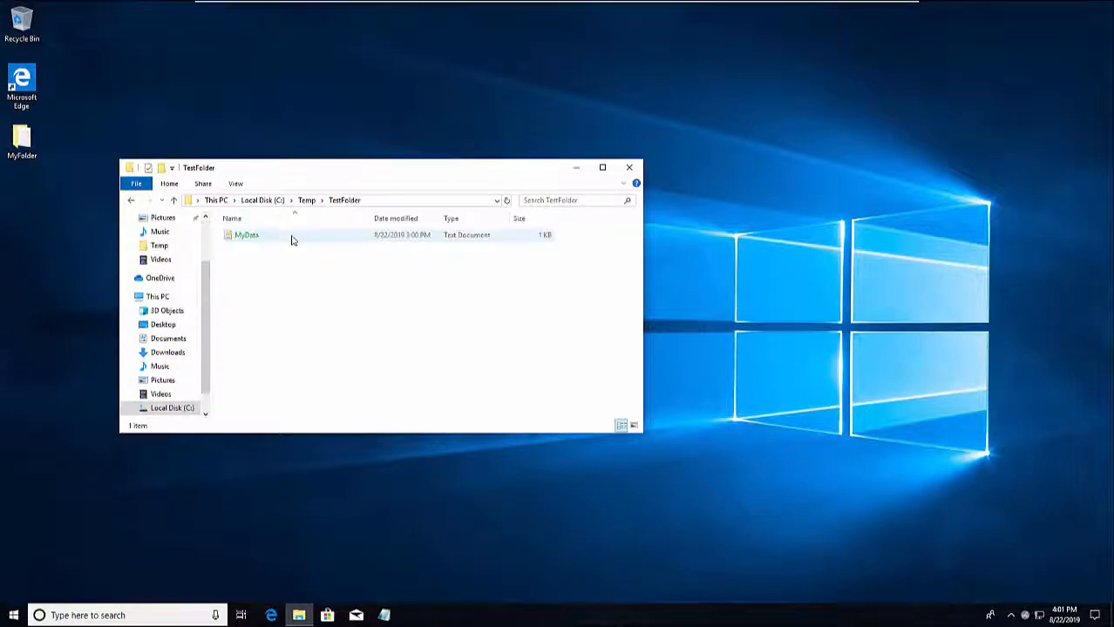
click(235, 184)
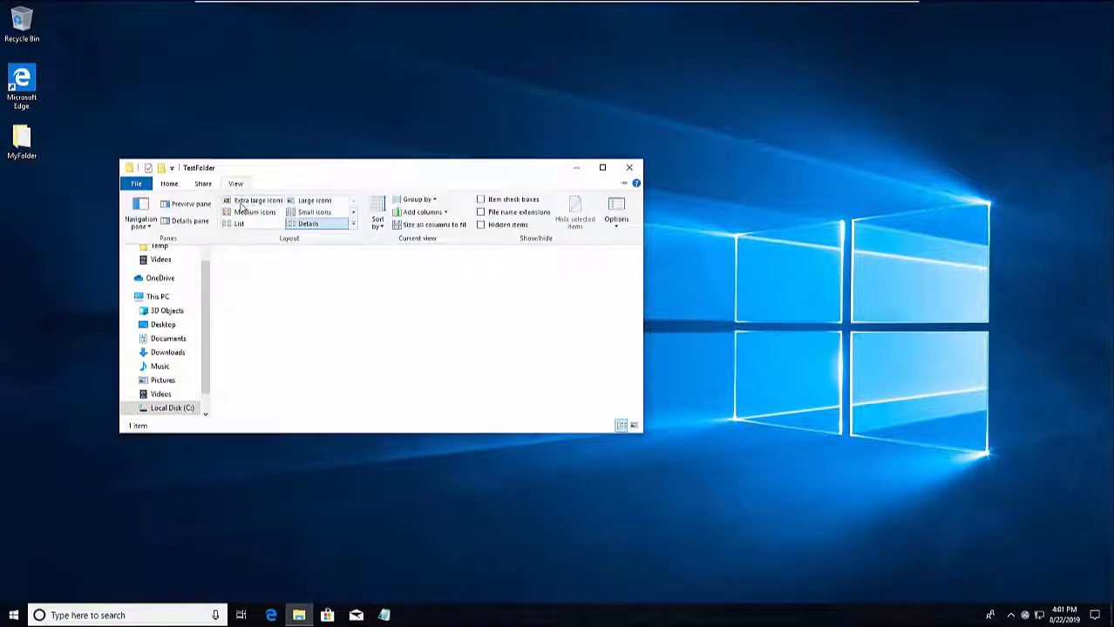
click(247, 203)
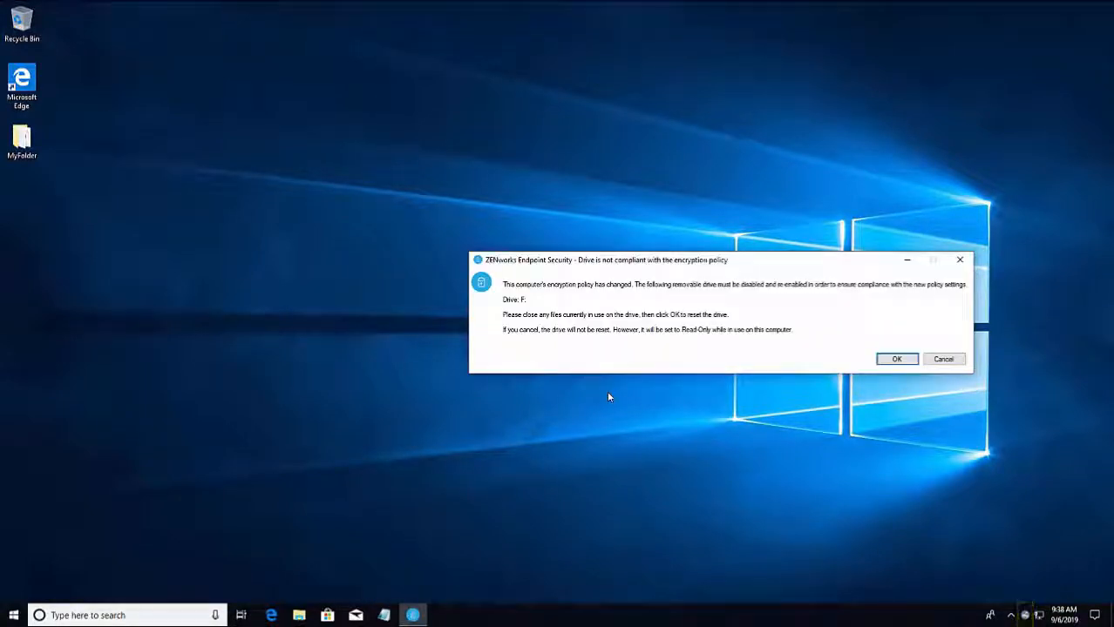
Encrypt drive F: with BitLocker using a confirmed unlock password with hint 'Work', then close the completion notice.
click(896, 361)
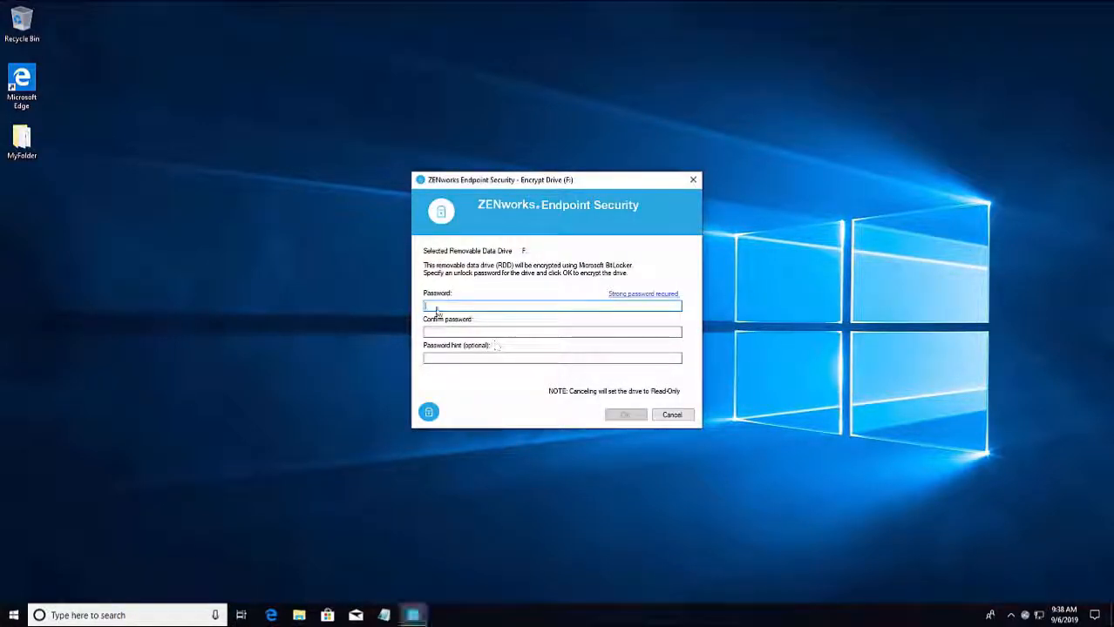
text(********)
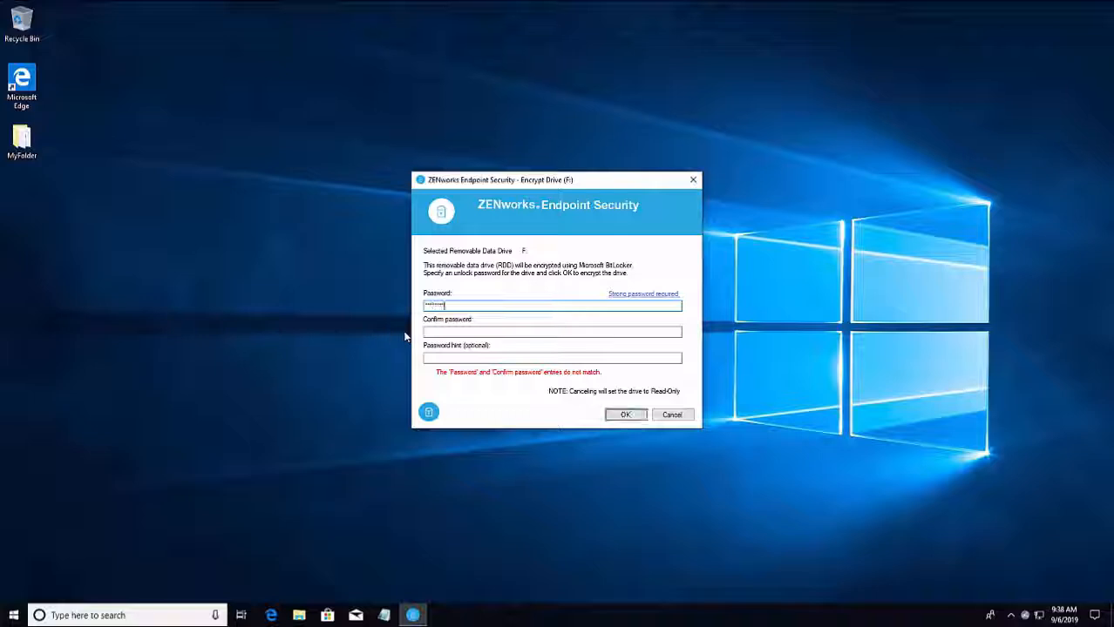
click(435, 331)
text(********)
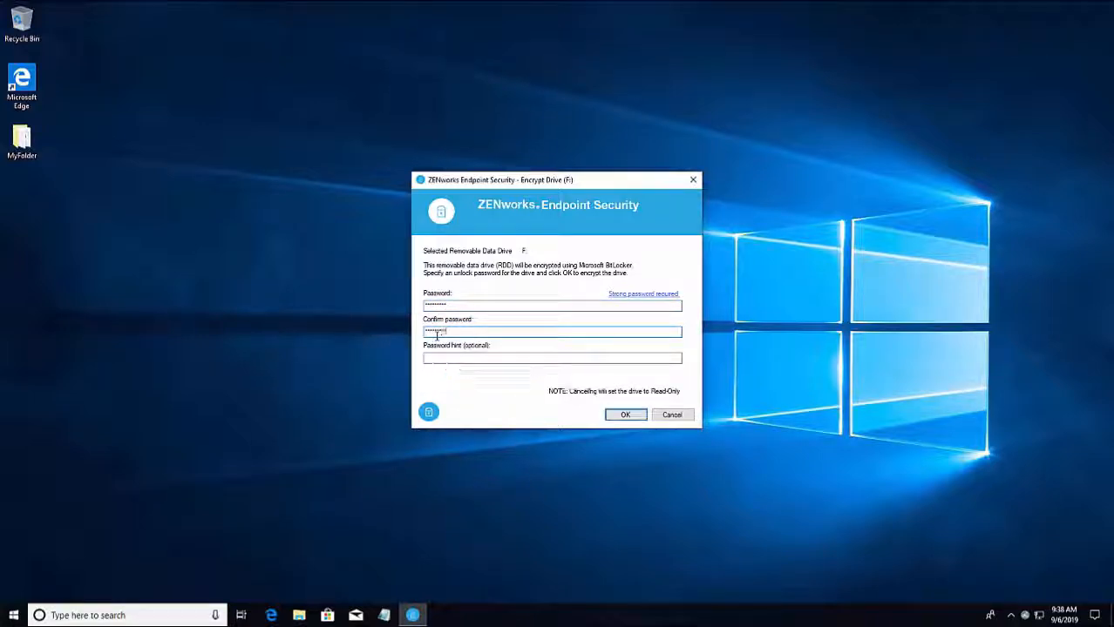
click(429, 358)
text(Work)
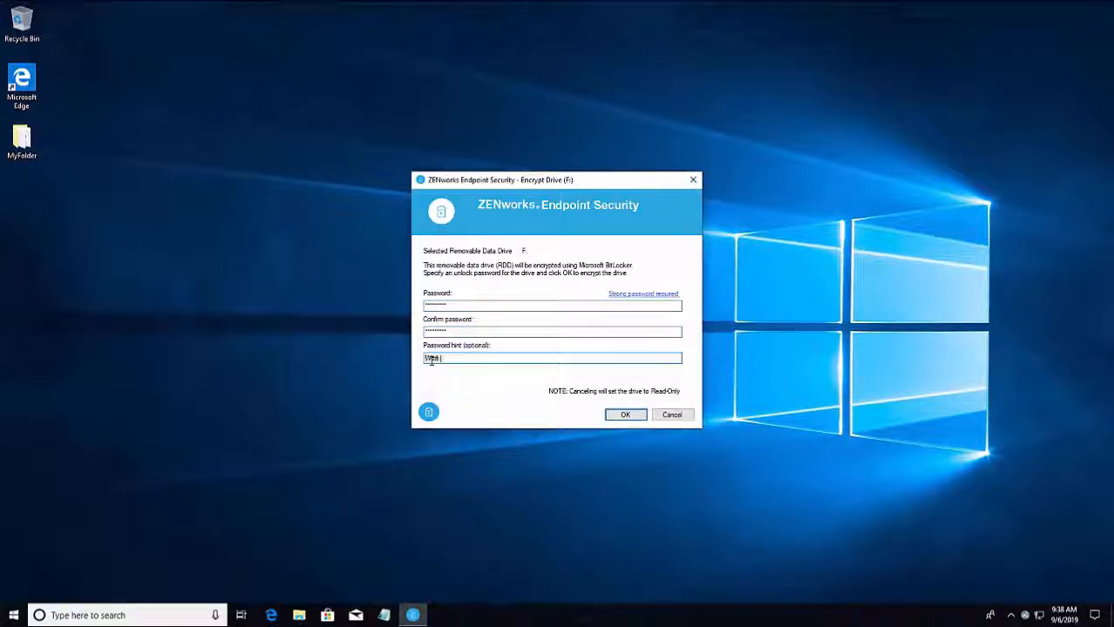
click(625, 416)
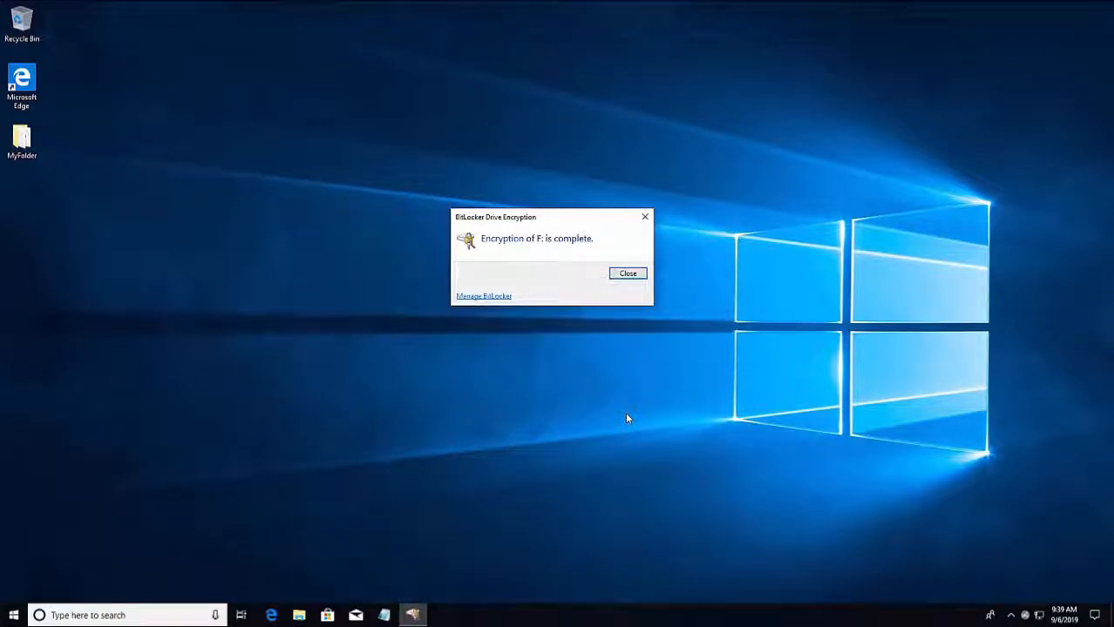
click(628, 274)
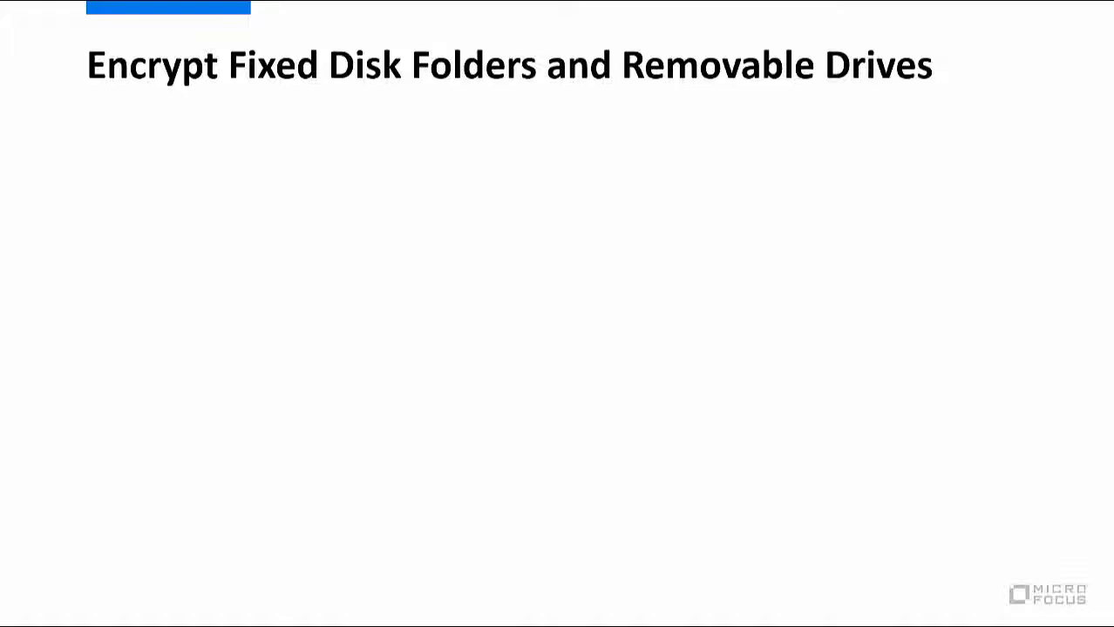